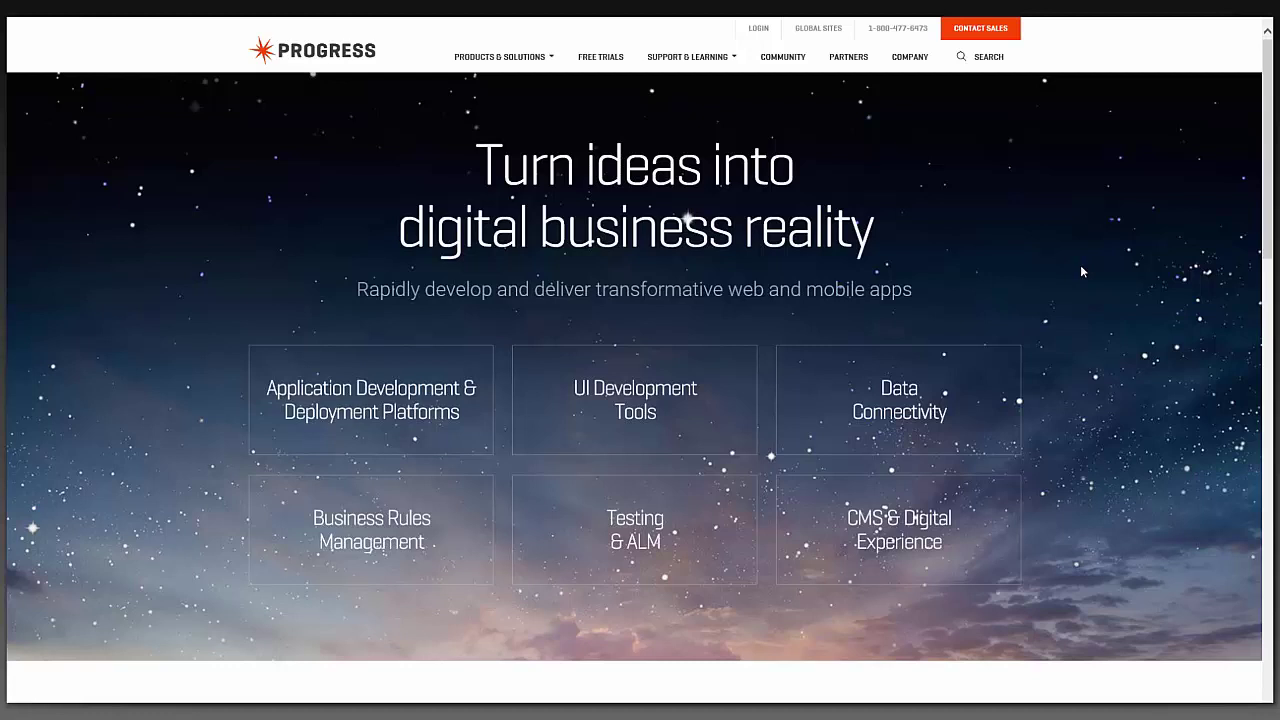
Go from Products & Solutions to DataDirect Connectors and open the MongoDB connector under Big Data
click(522, 64)
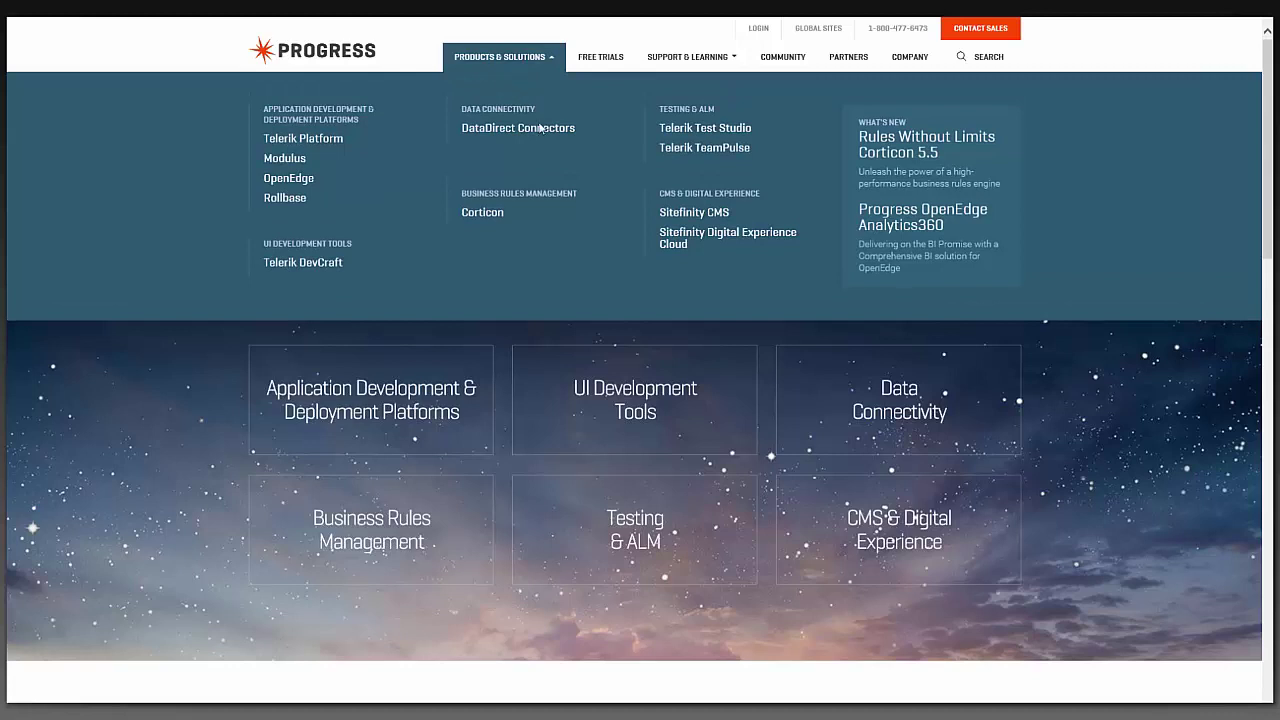
click(555, 130)
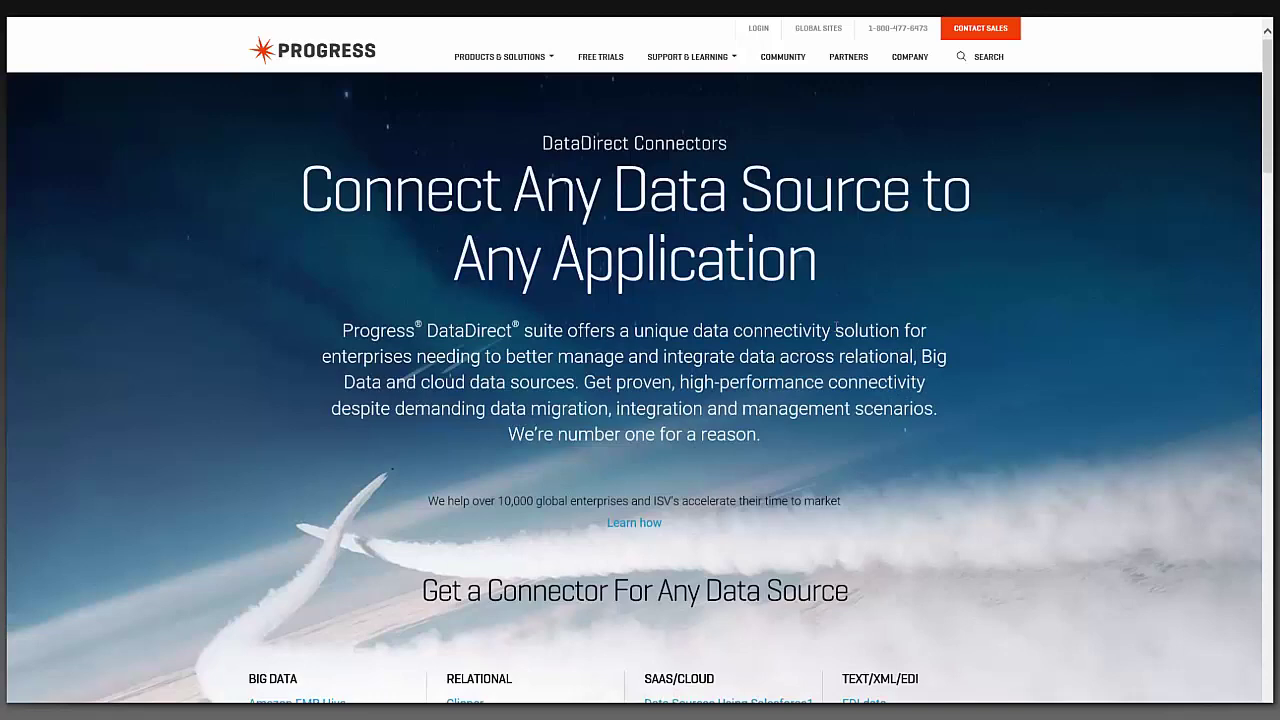
scroll(638, 360, down, 1)
scroll(286, 474, down, 4)
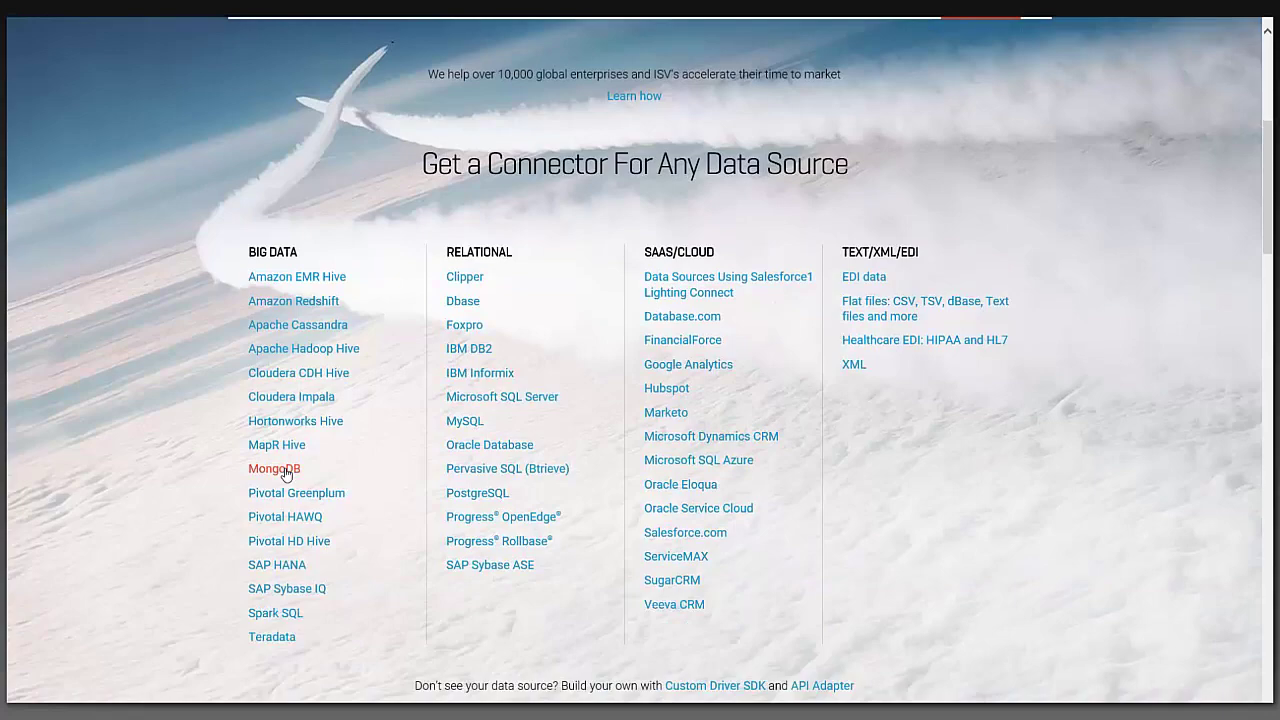
click(286, 470)
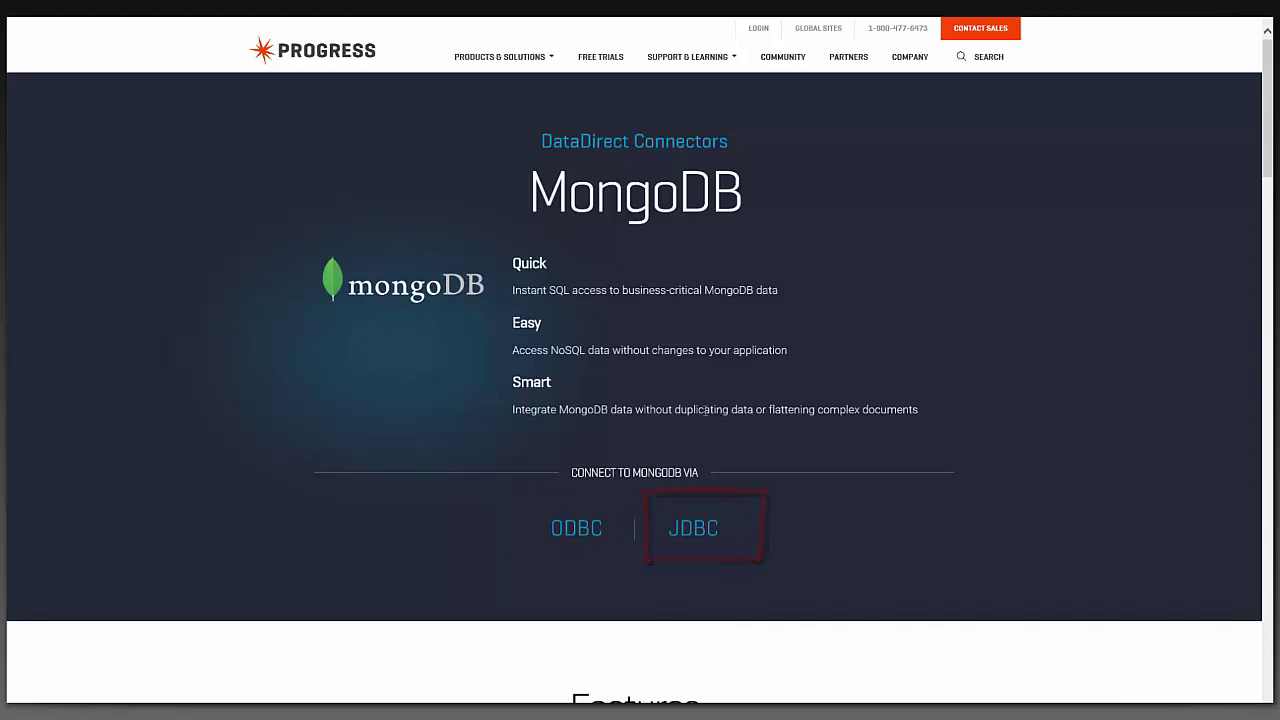
Choose JDBC, start the free trial, accept the EULA and submit the registration
click(710, 530)
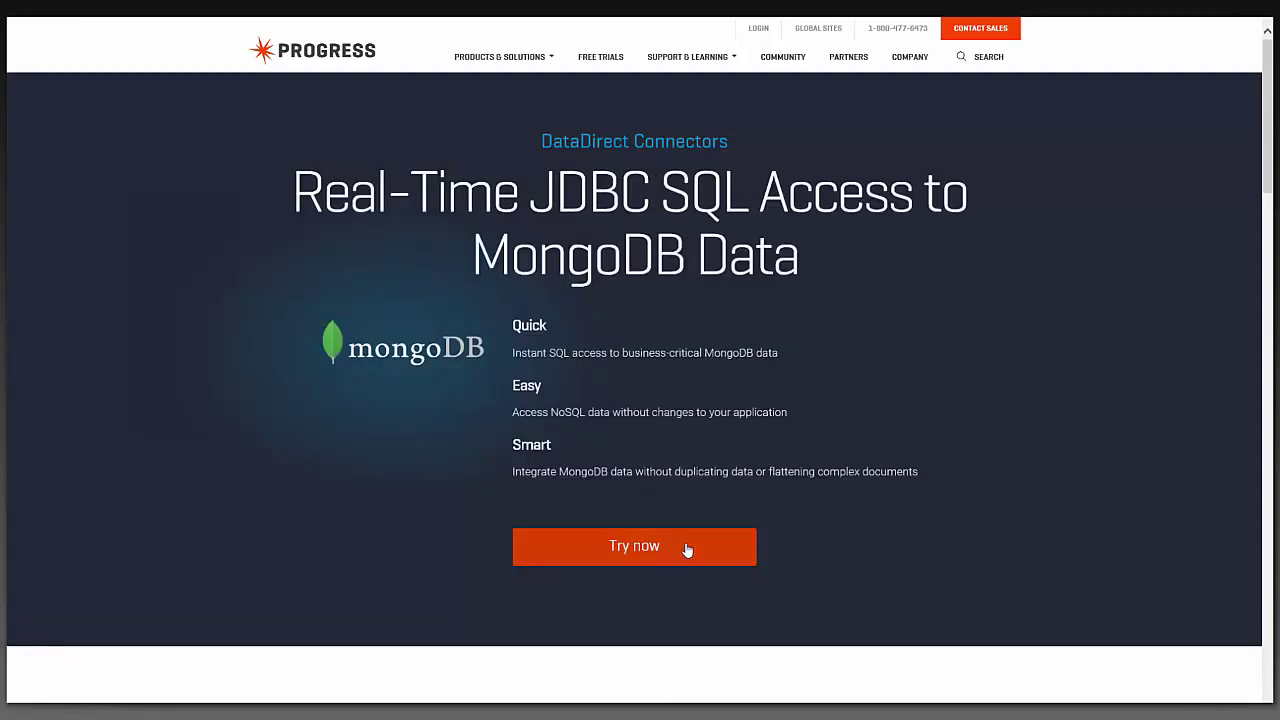
click(687, 549)
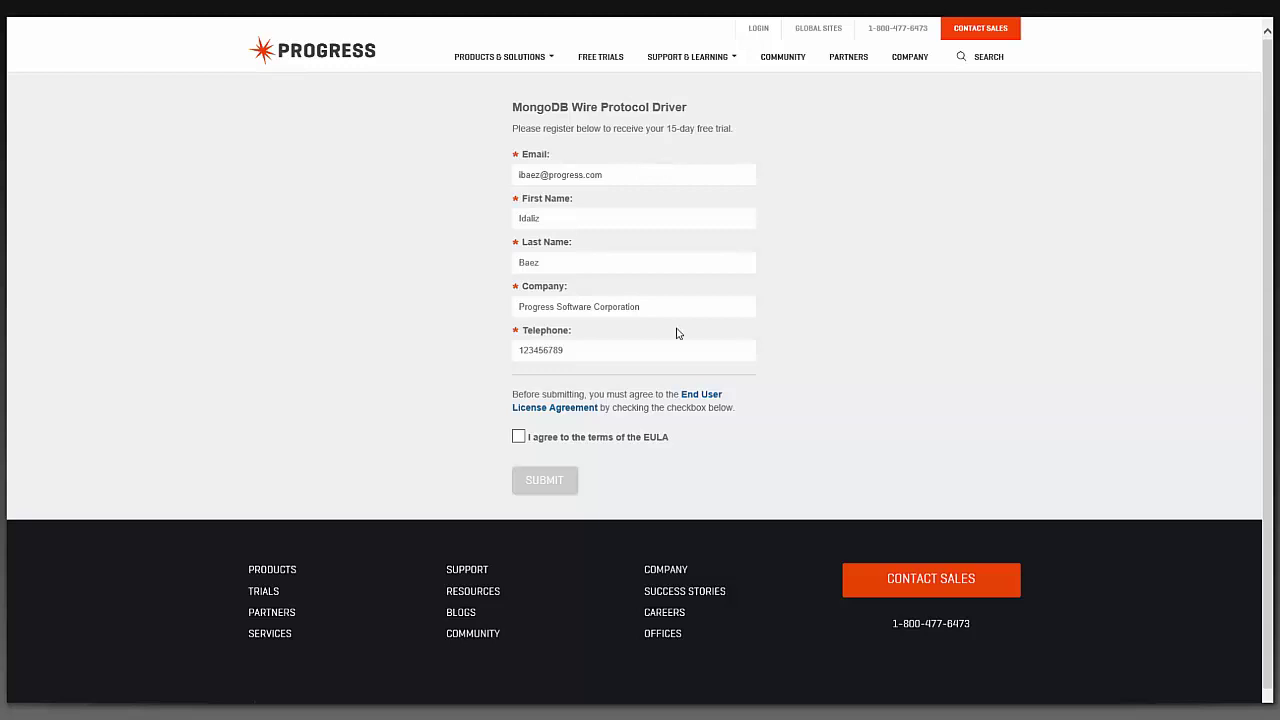
click(519, 437)
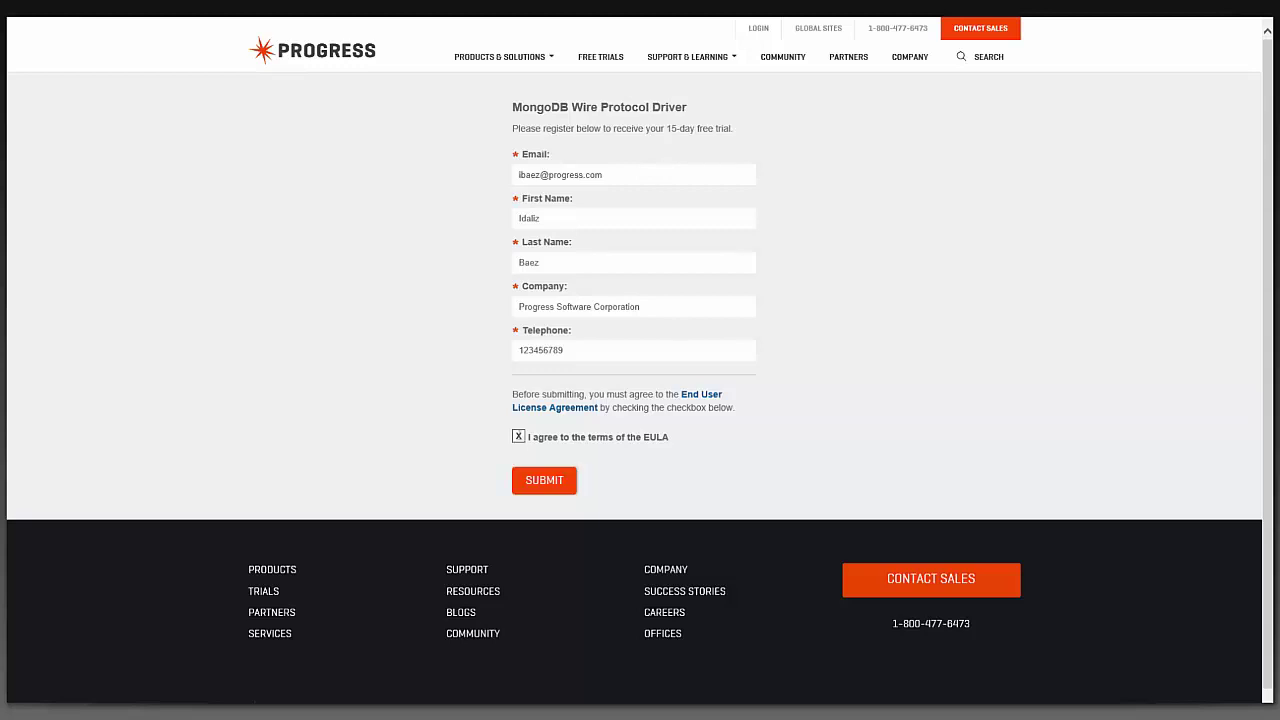
click(553, 485)
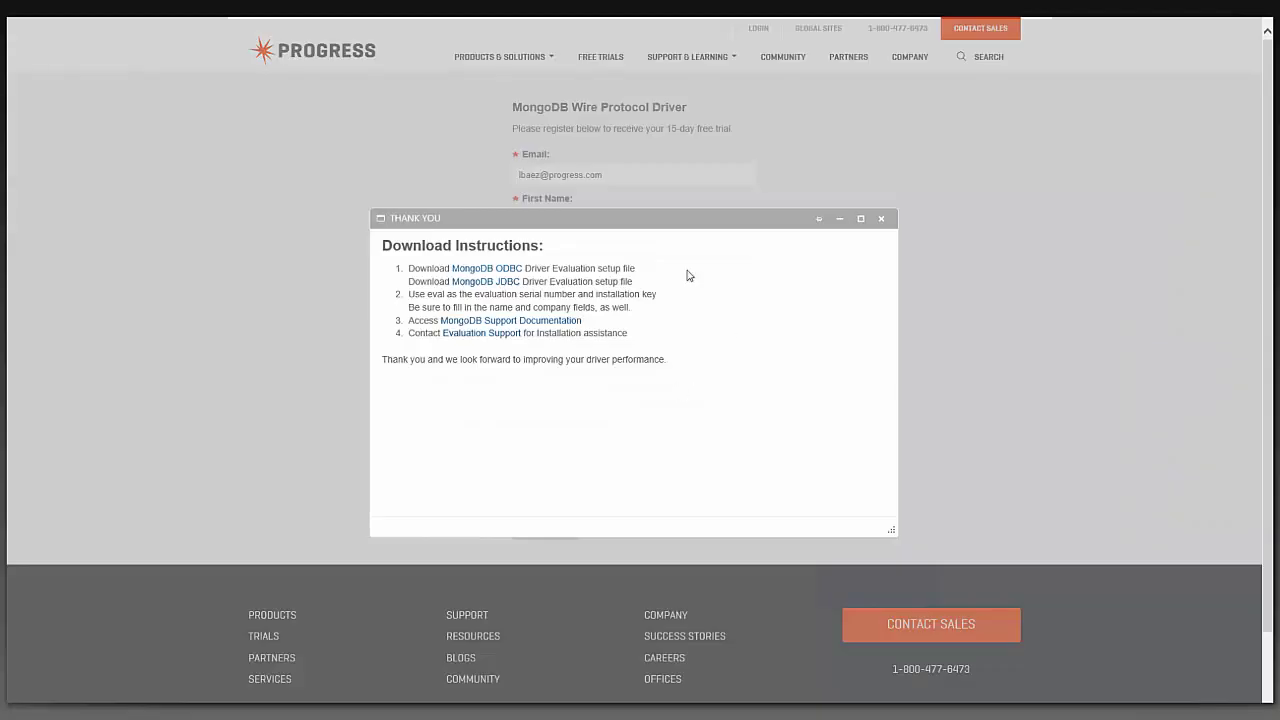
Save the 102 MB Windows Standard Pack of the MongoDB JDBC driver
click(501, 282)
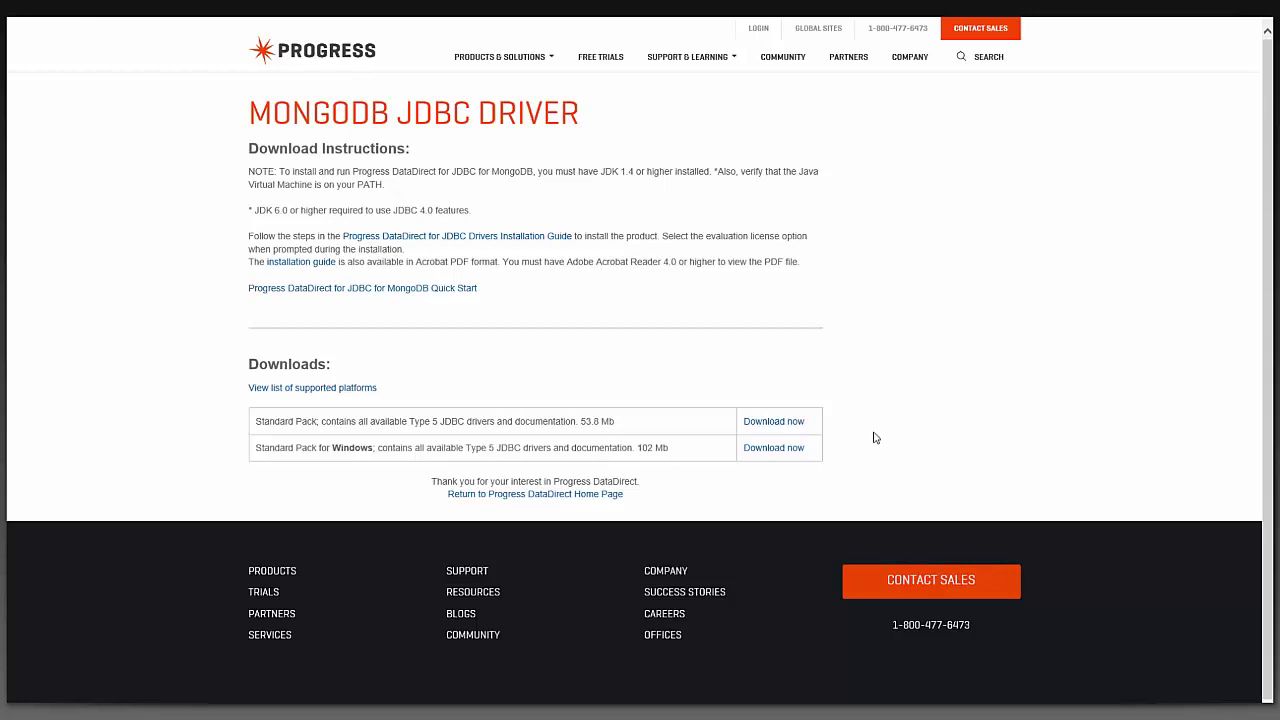
click(796, 451)
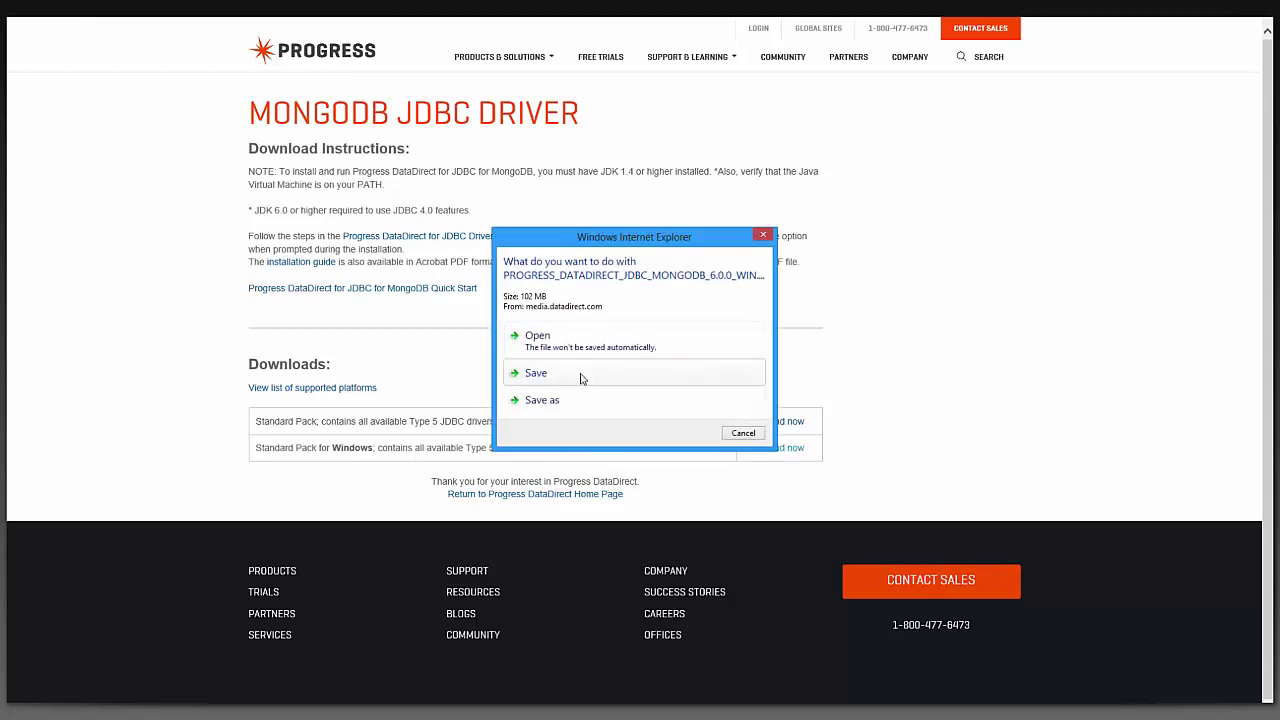
click(580, 375)
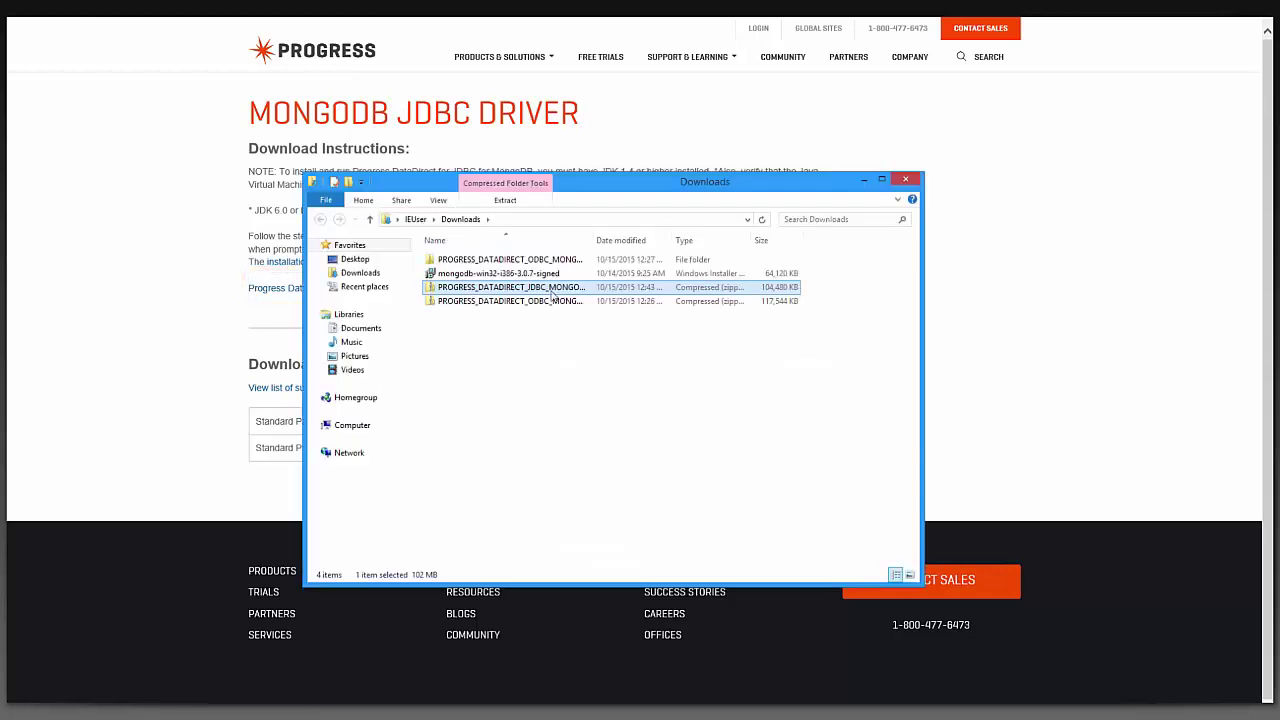
Extract the downloaded JDBC MongoDB zip to its suggested folder
right_click(549, 292)
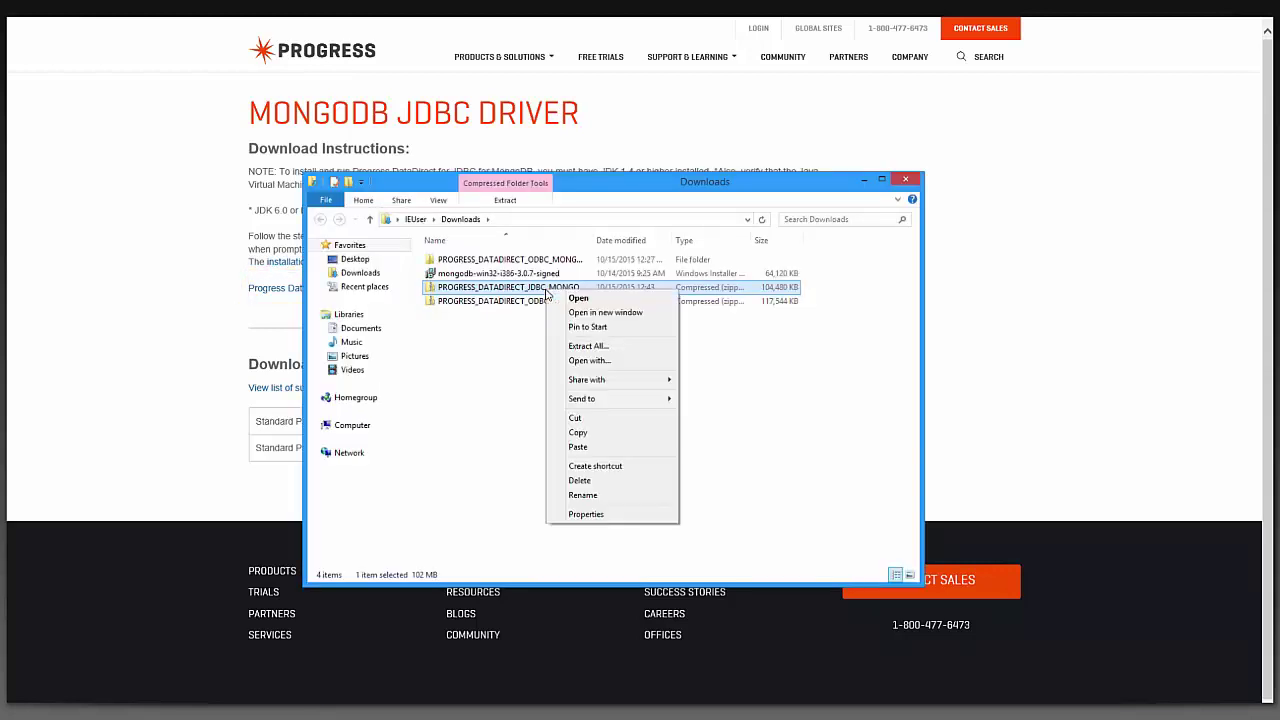
click(588, 346)
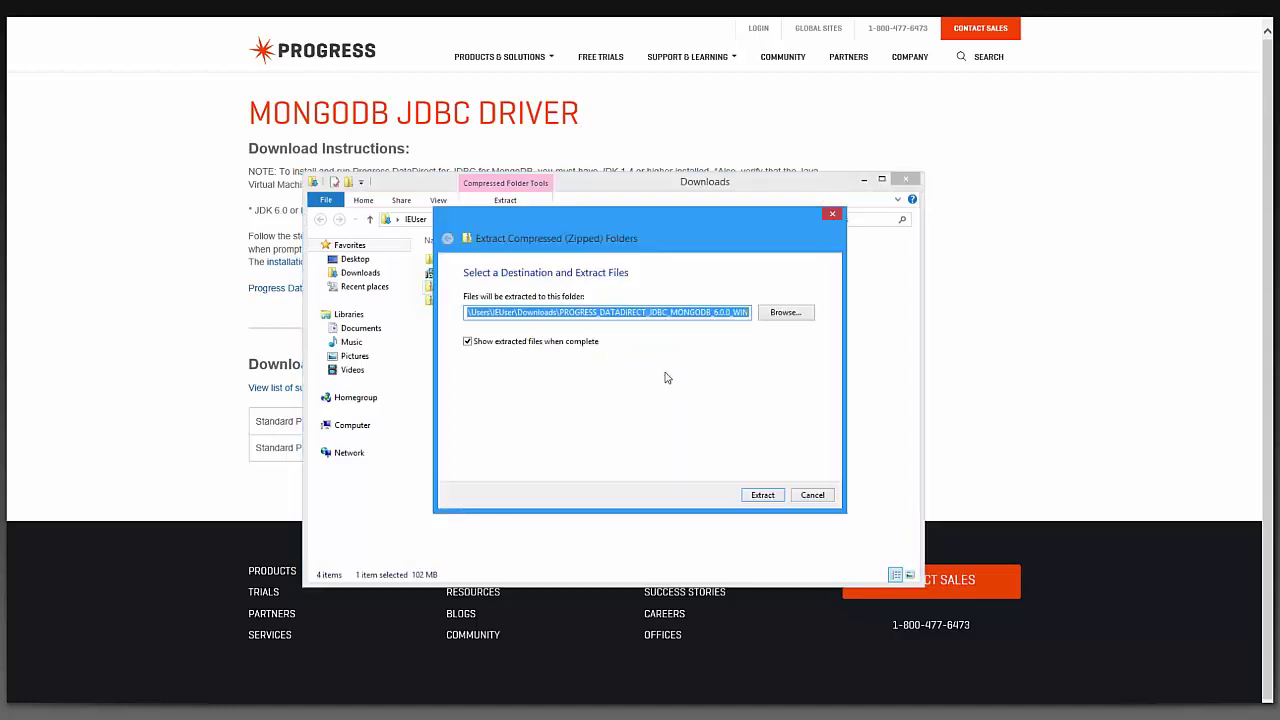
click(762, 496)
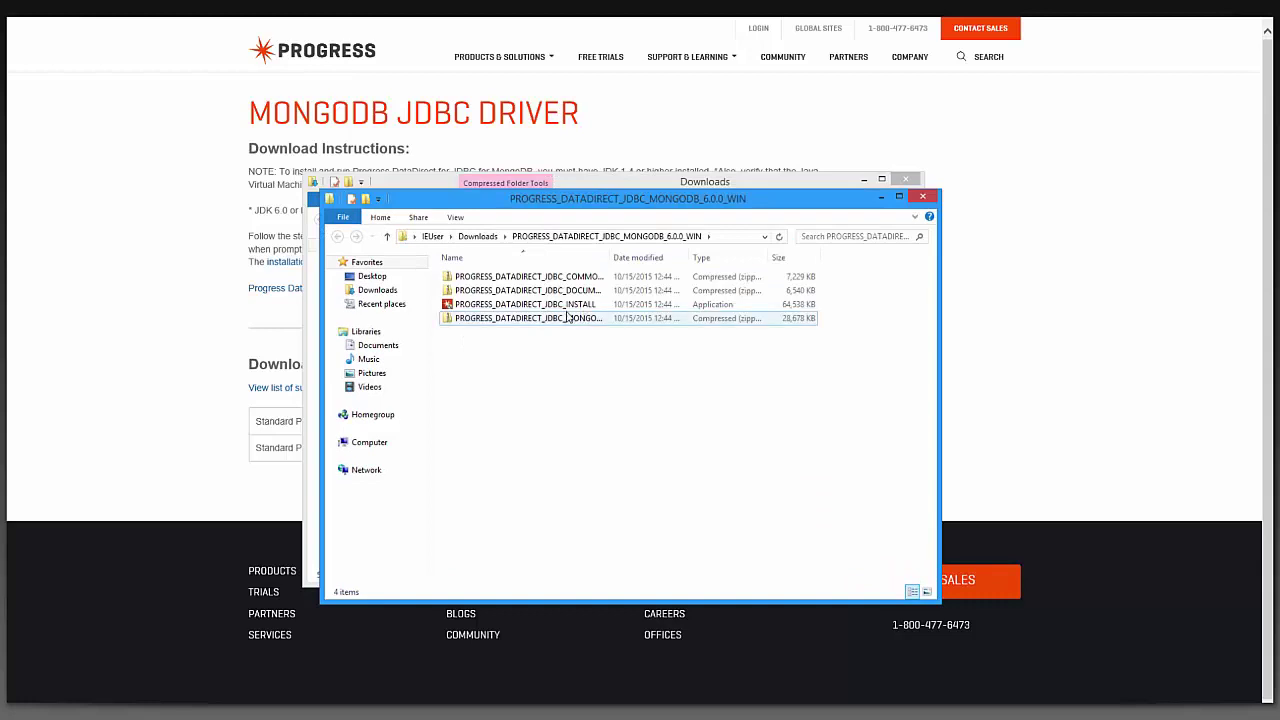
Run the INSTALL application as administrator and allow it to make changes
click(562, 308)
right_click(562, 308)
click(612, 342)
click(698, 393)
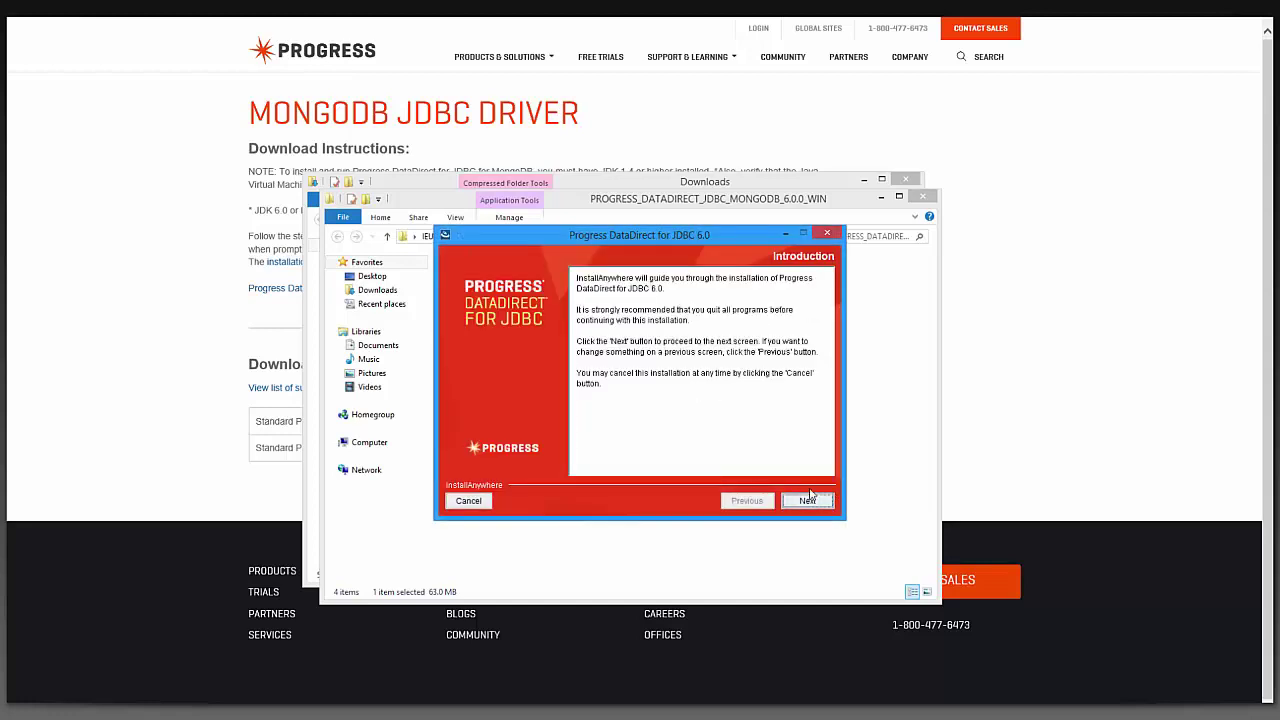
Accept the license and install the evaluation driver into C:\Program Files\Progress\DataDirect\JDBC_60
click(817, 503)
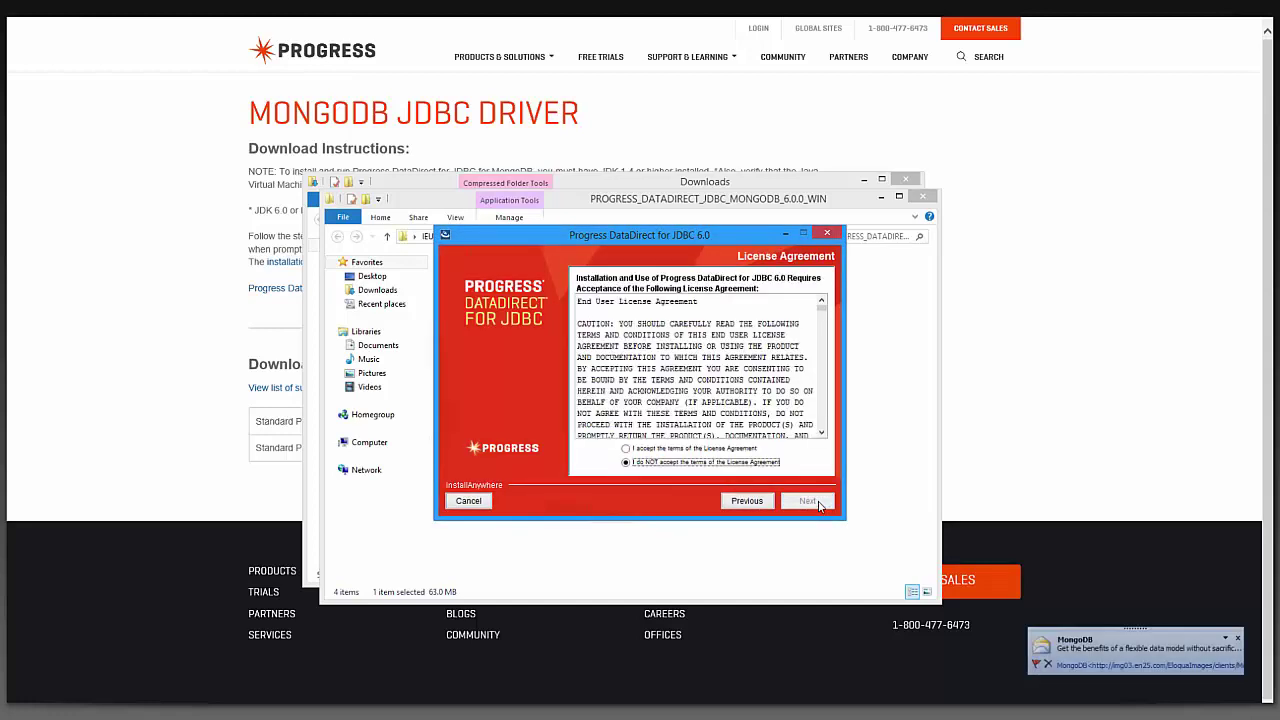
click(698, 449)
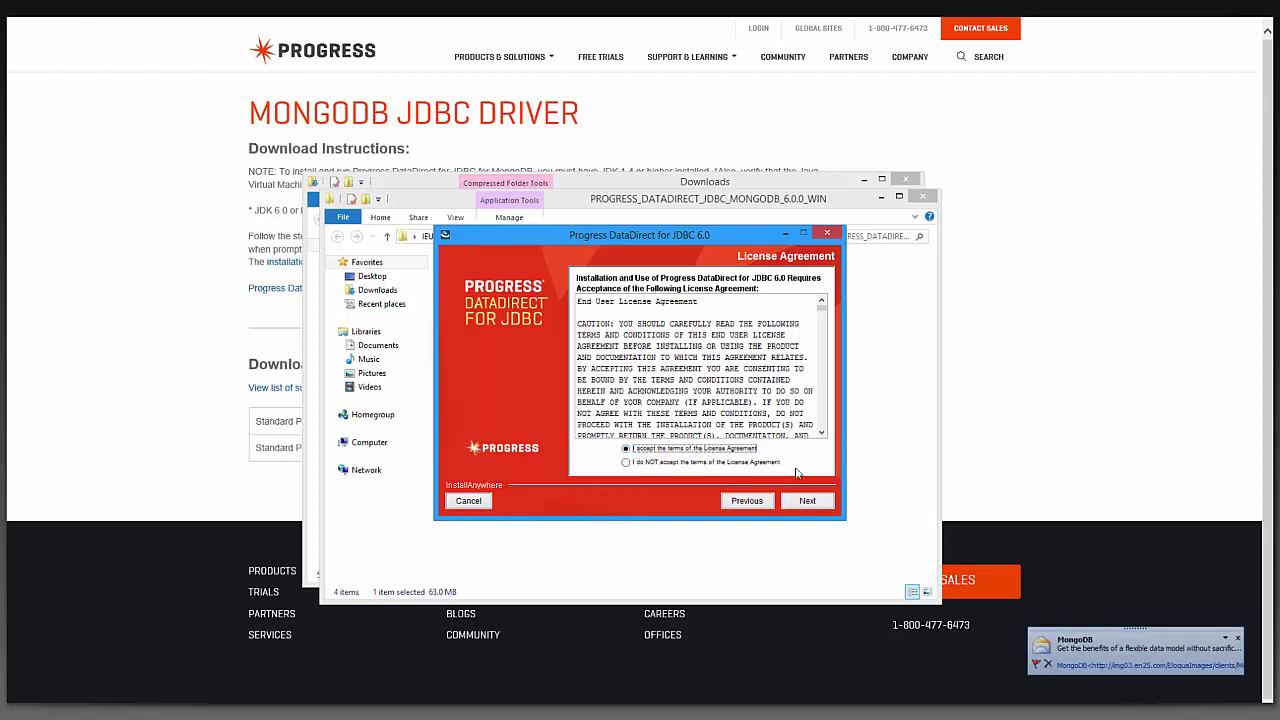
click(808, 503)
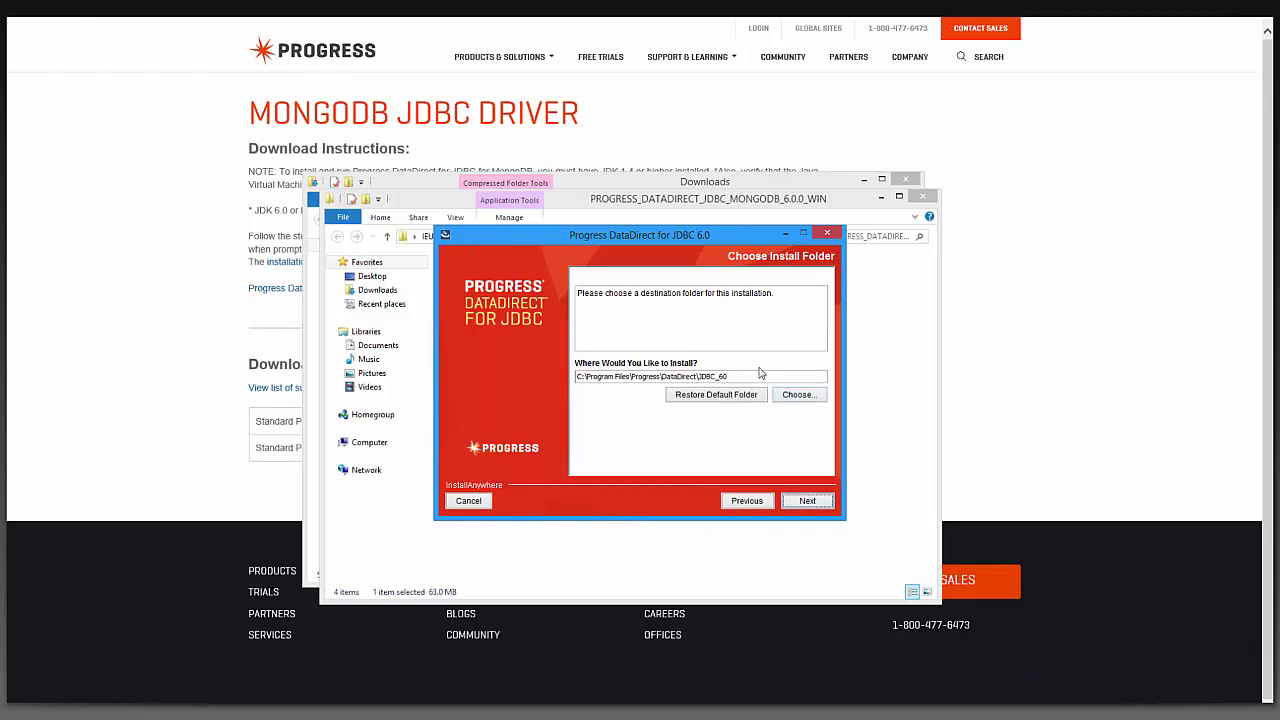
click(822, 500)
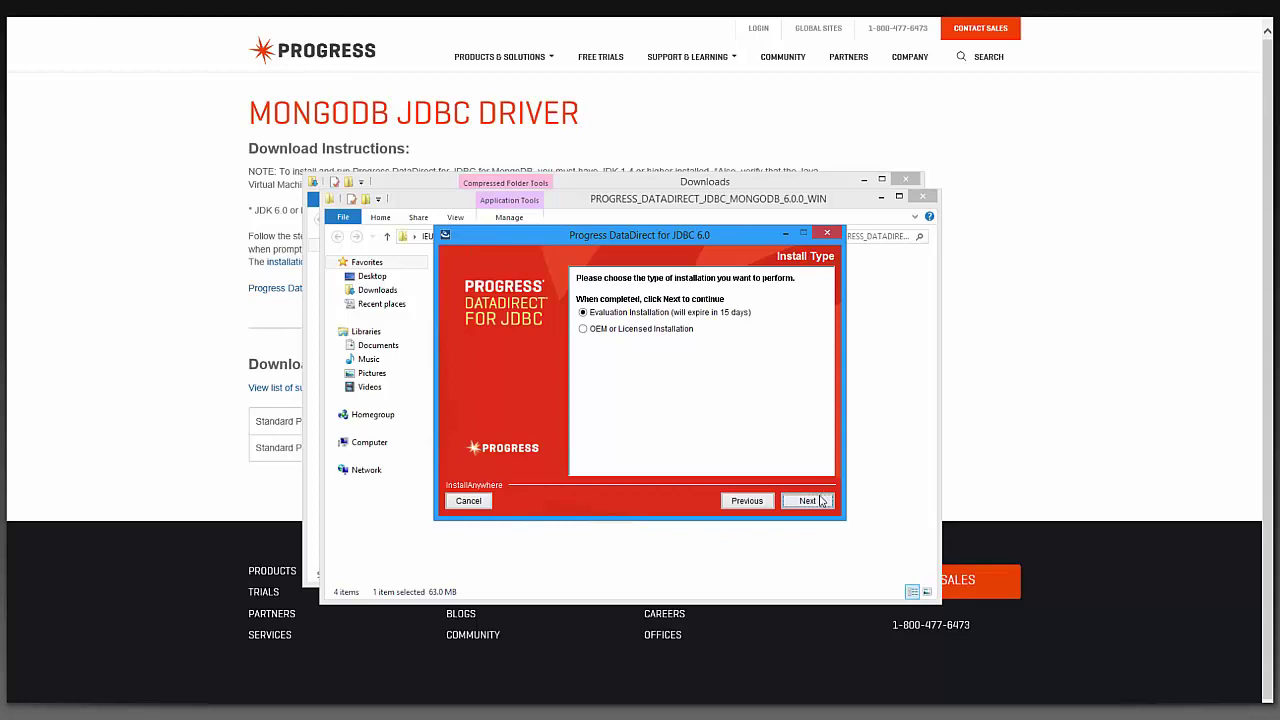
click(822, 503)
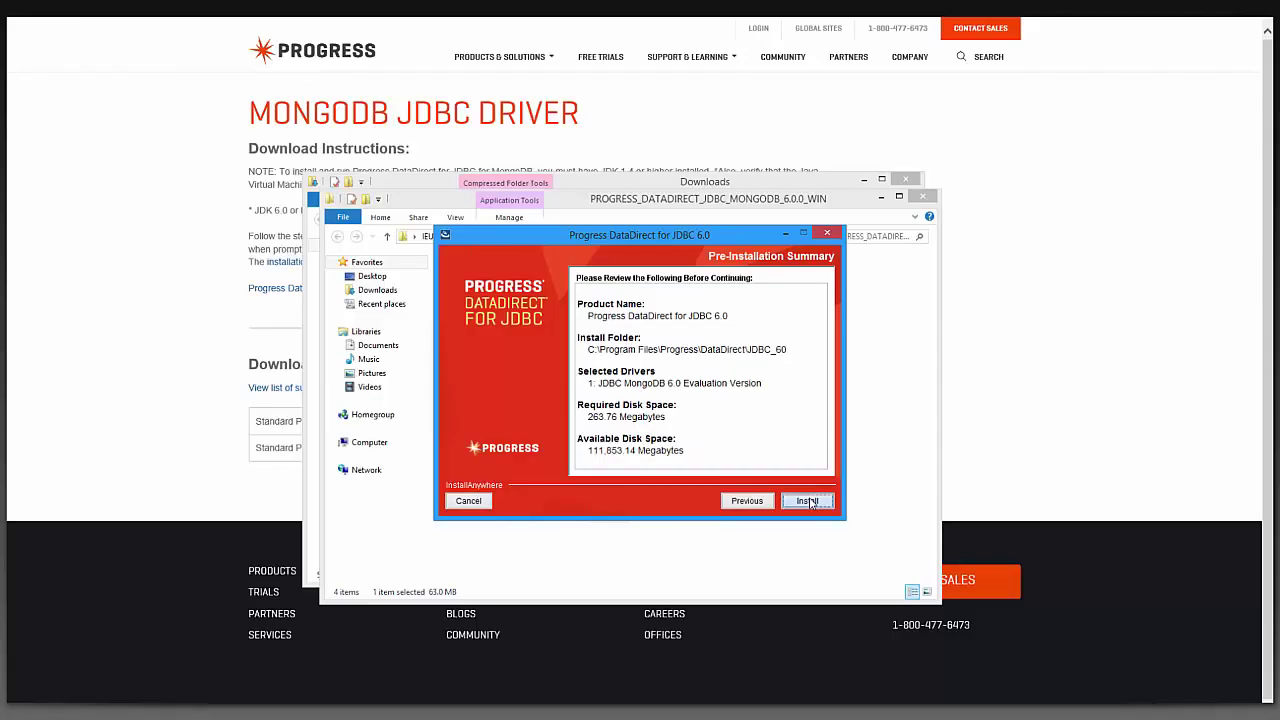
click(808, 501)
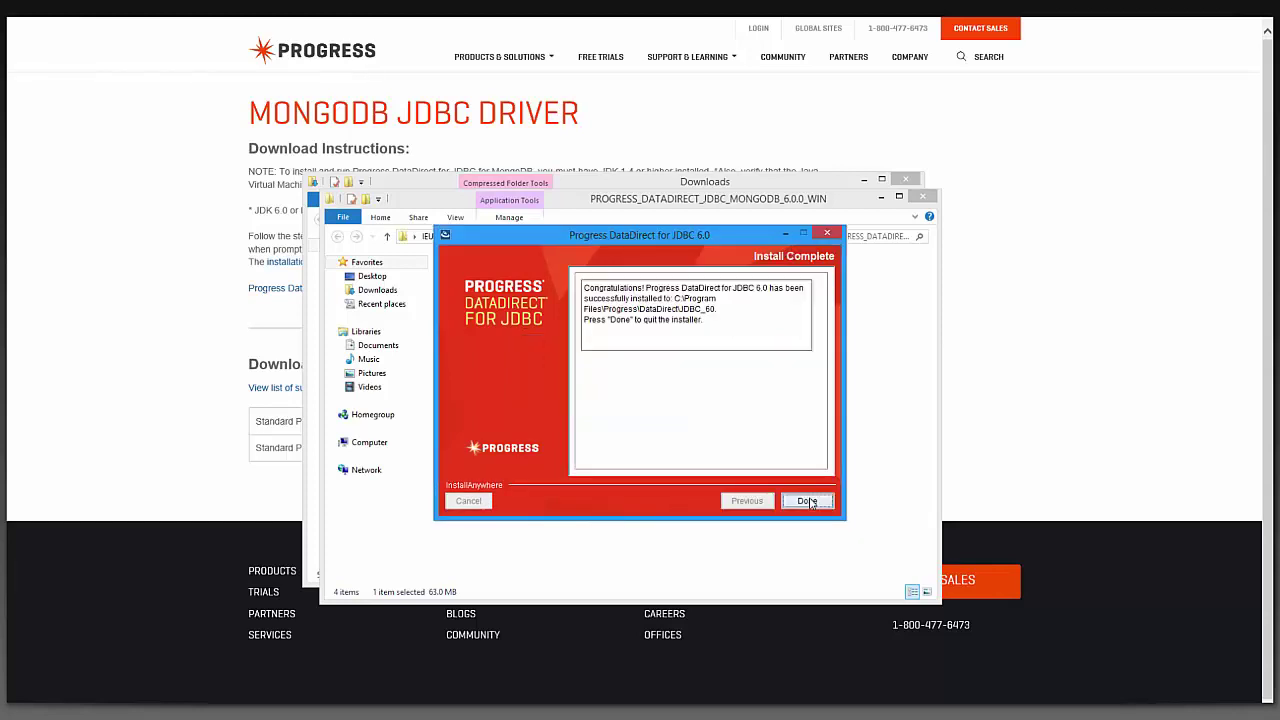
Close the installer and run testforjdbc.bat from C:\Program Files\Progress\DataDirect\JDBC_60\testforjdbc
click(808, 501)
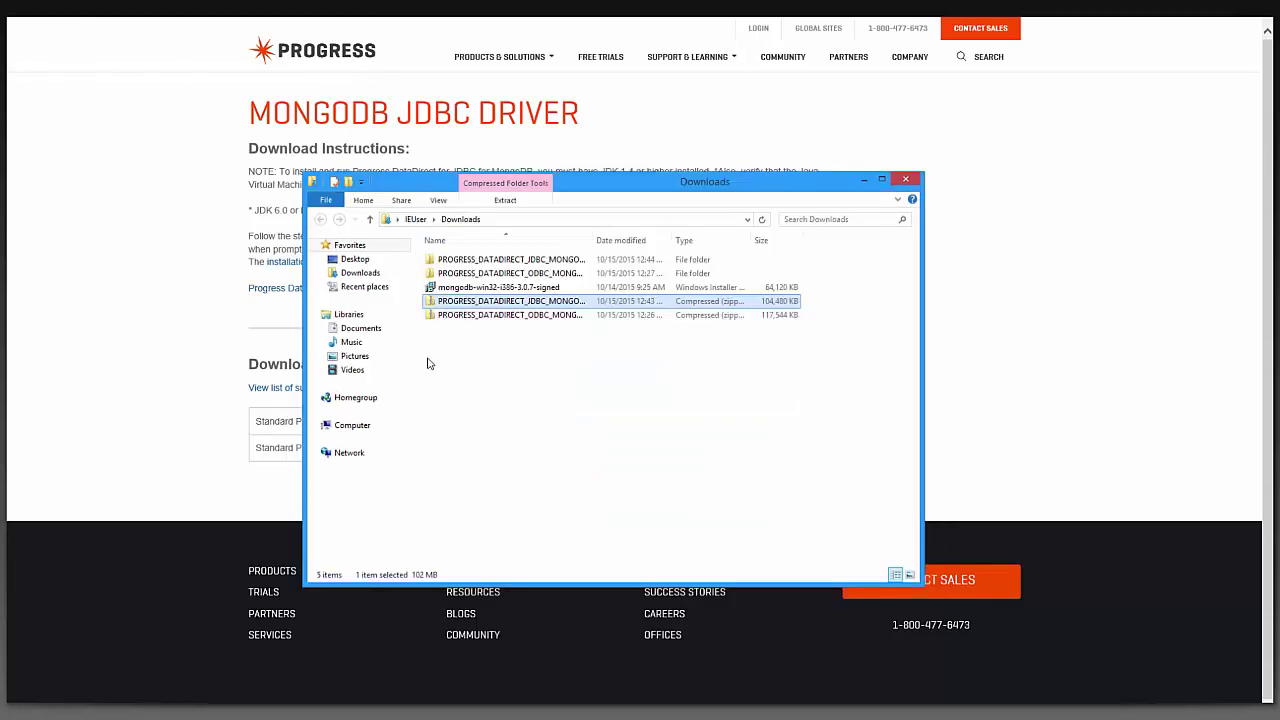
click(350, 425)
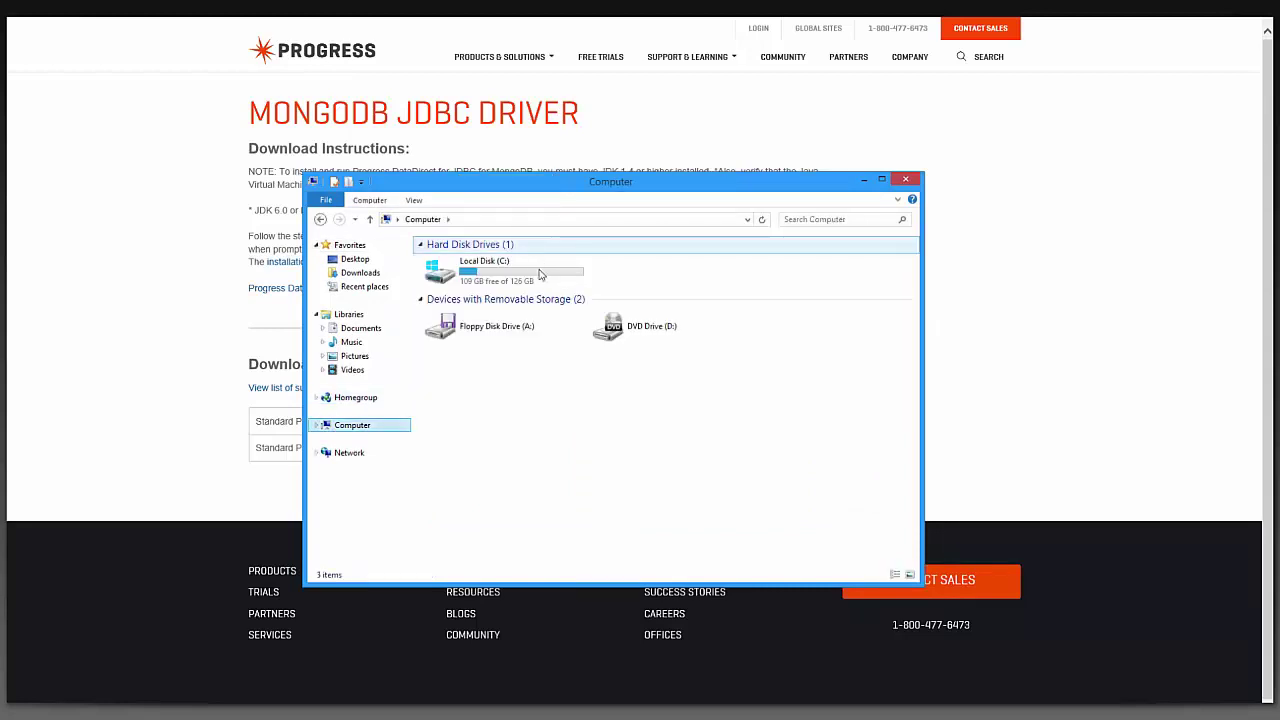
double_click(540, 272)
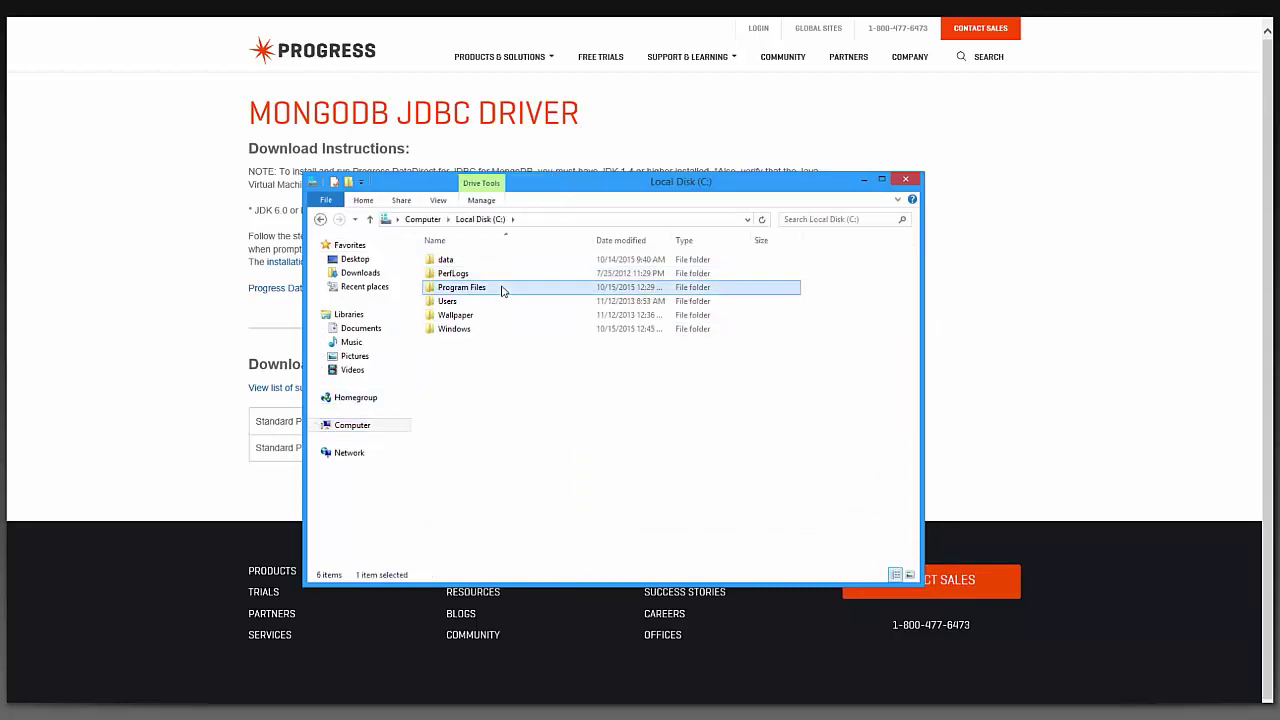
double_click(503, 289)
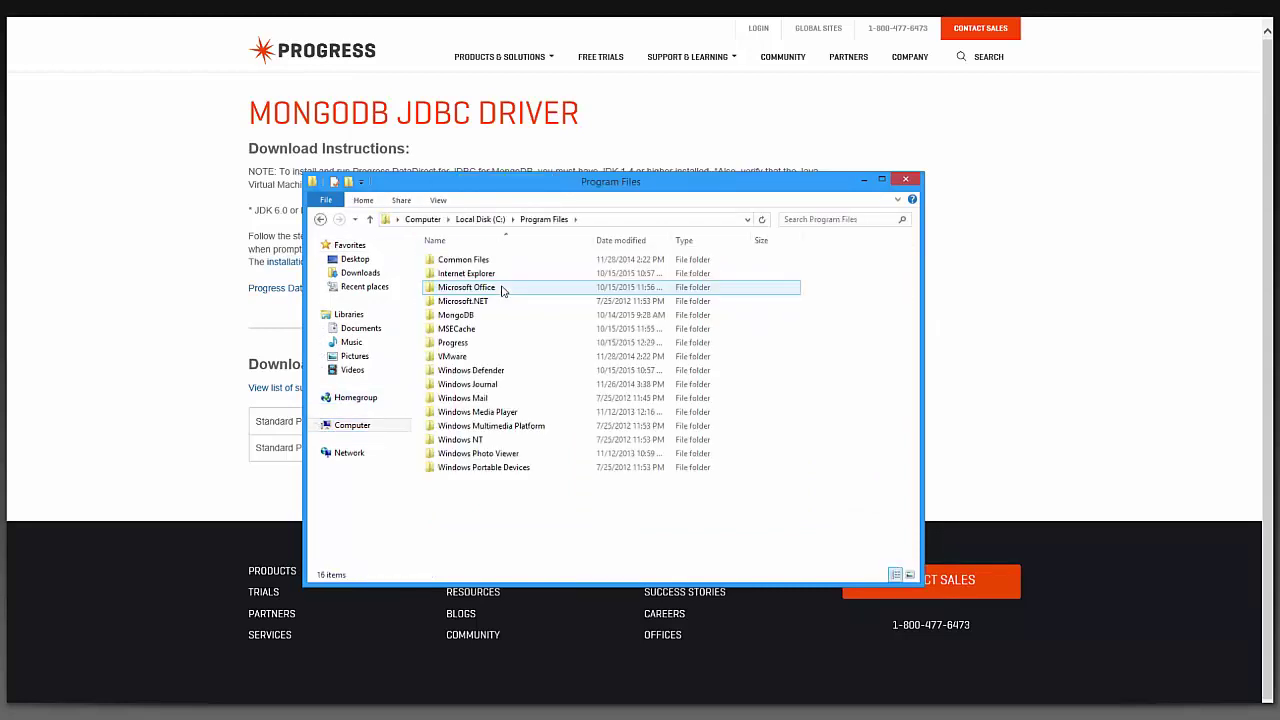
double_click(475, 346)
double_click(470, 261)
double_click(480, 261)
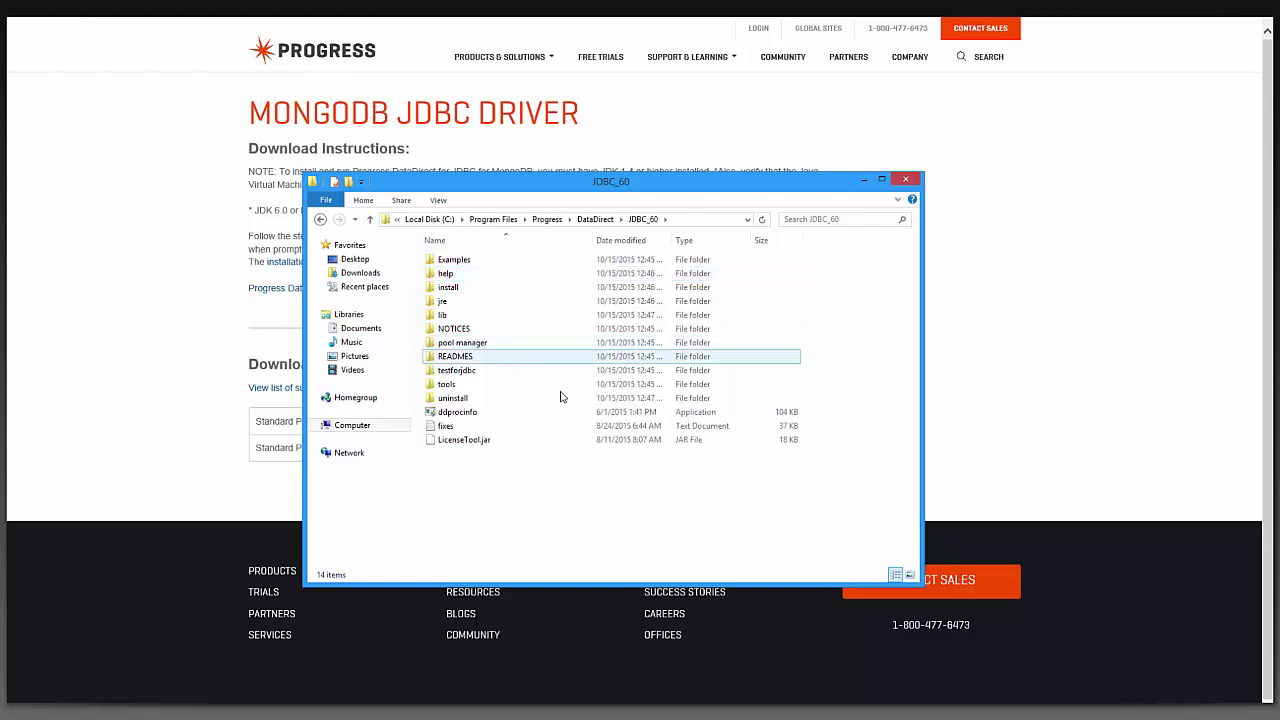
double_click(476, 372)
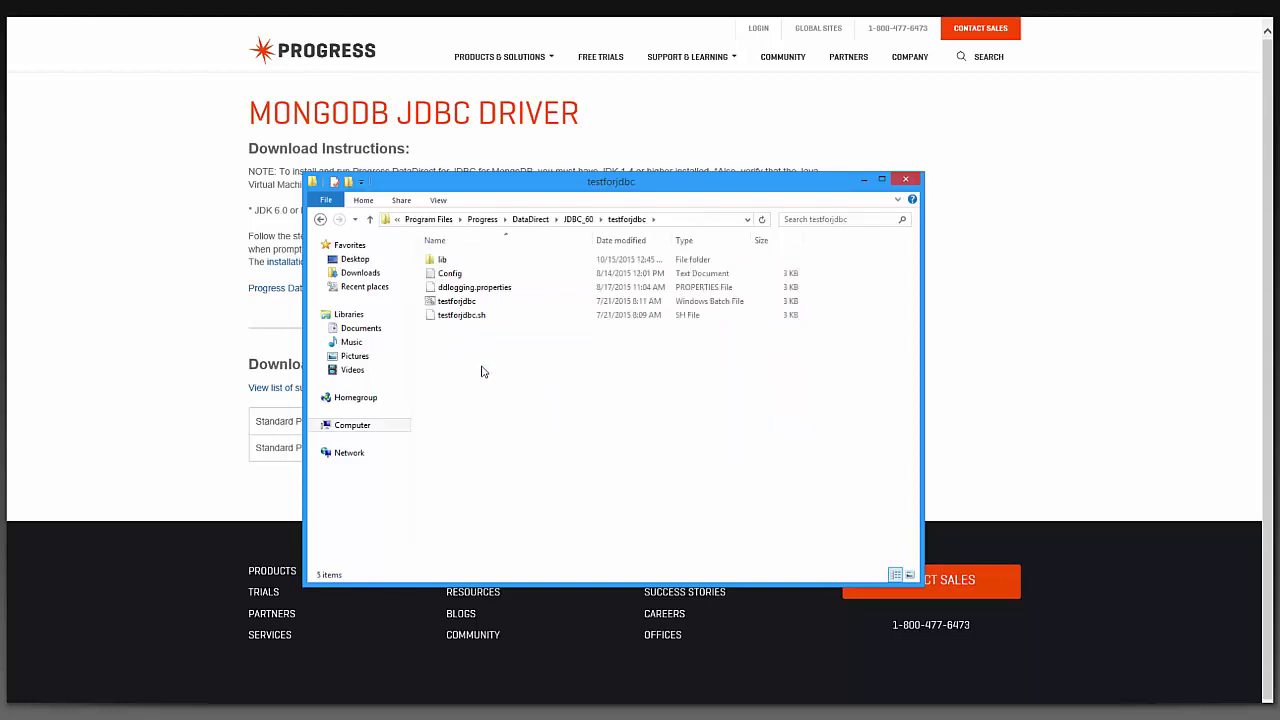
double_click(483, 302)
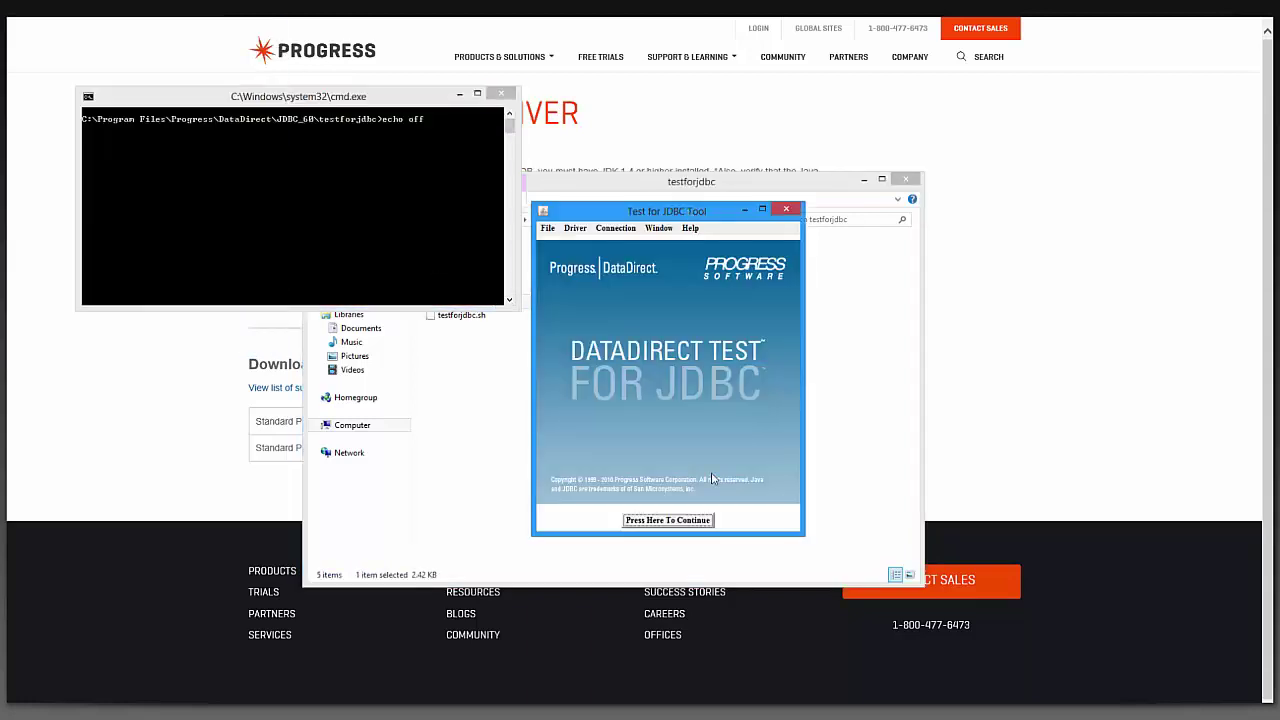
Choose Connection > Connect To DB and select the jdbc:datadirect:mongodb://servername:27017 URL template
click(679, 520)
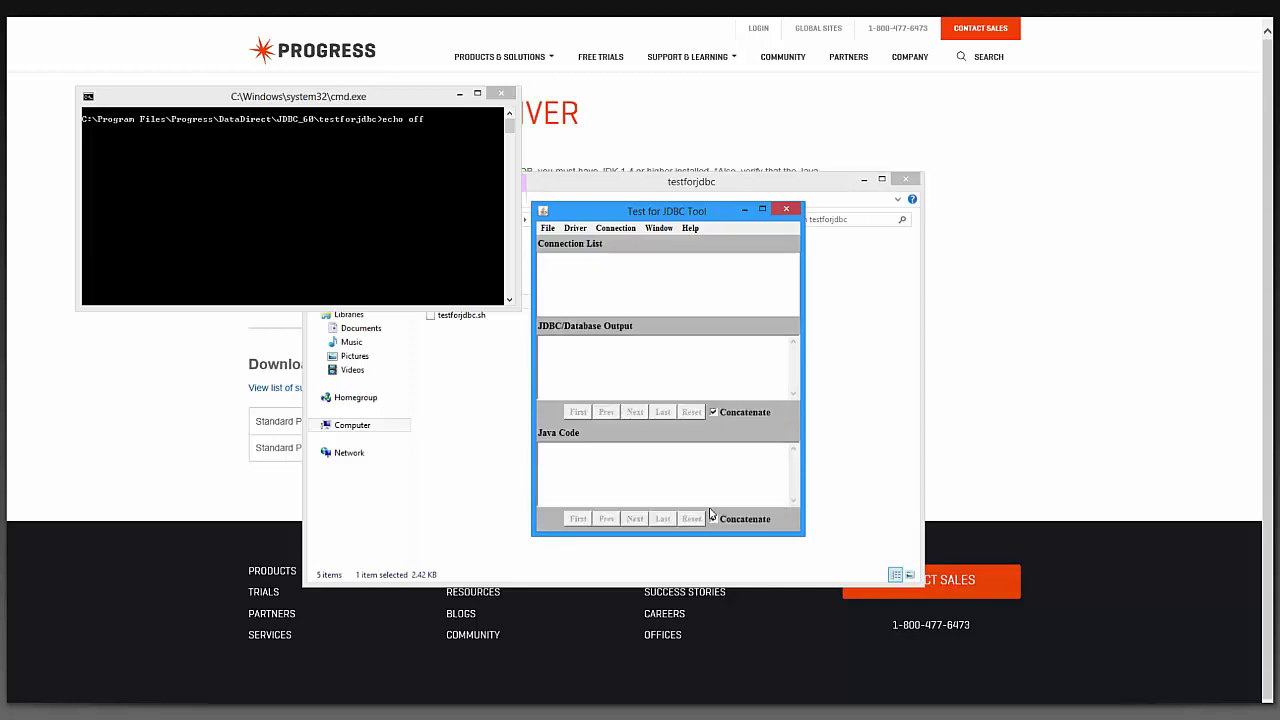
click(616, 229)
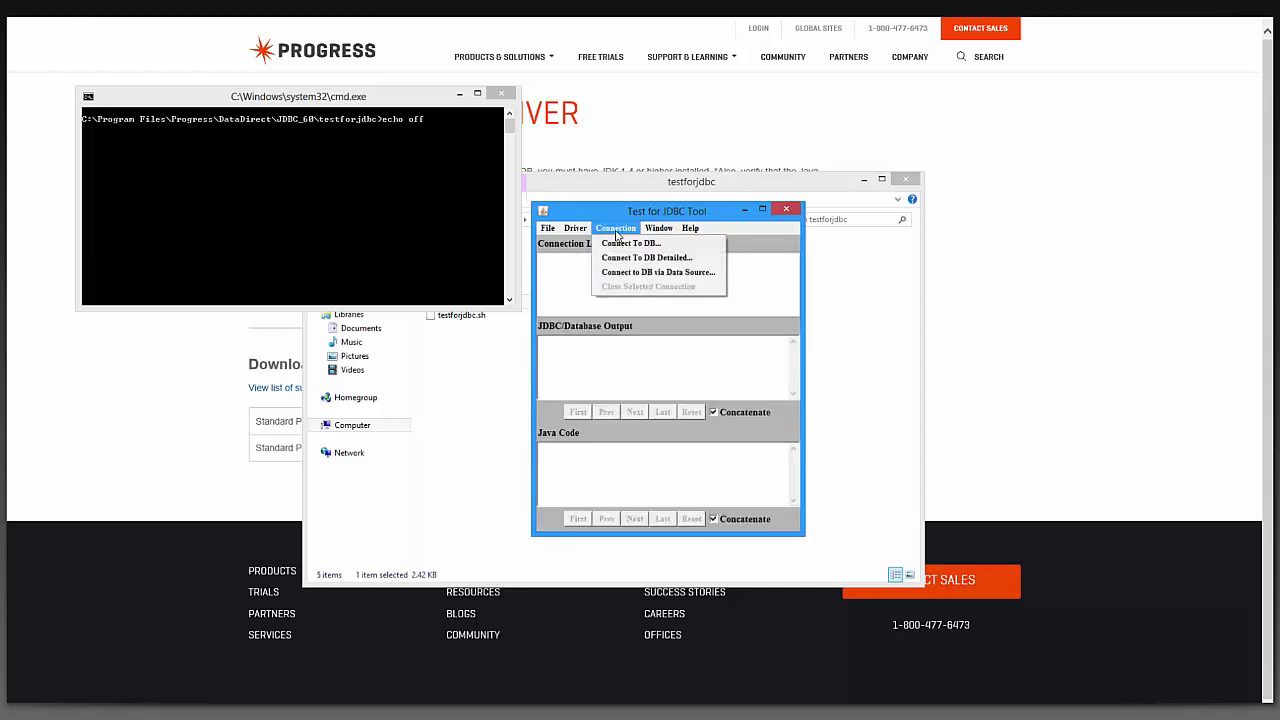
click(645, 247)
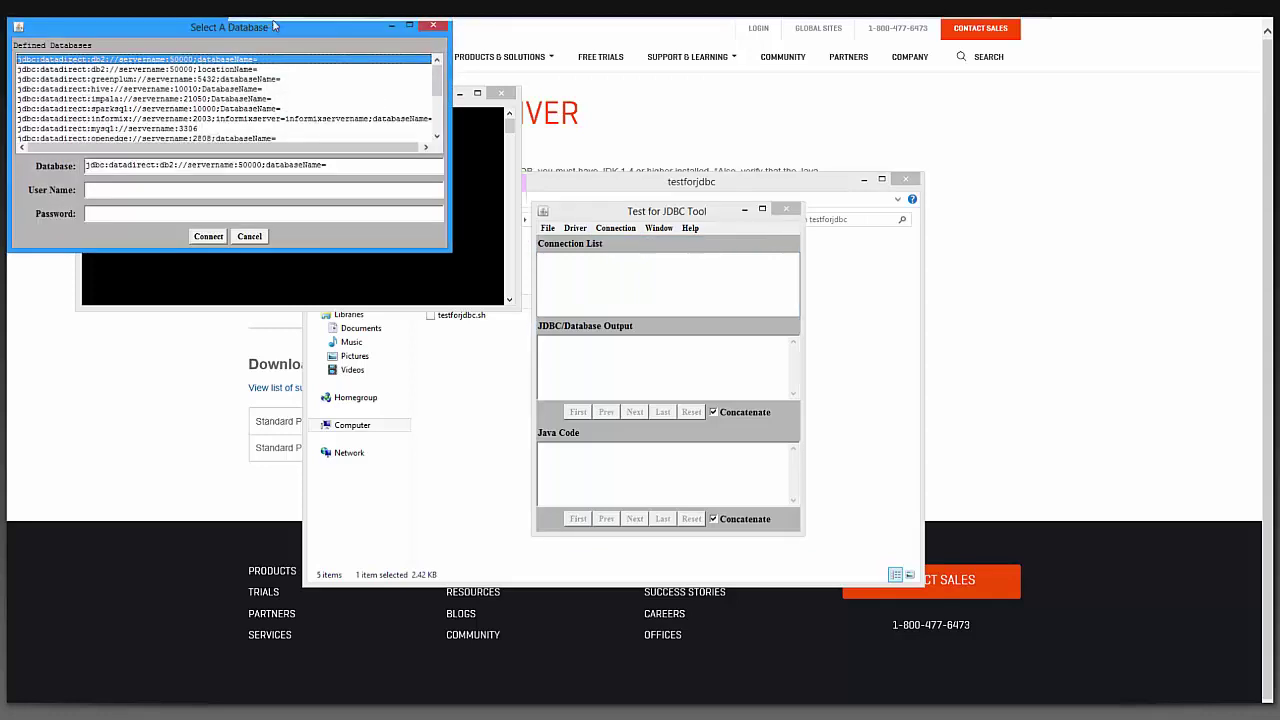
drag(171, 27, 599, 233)
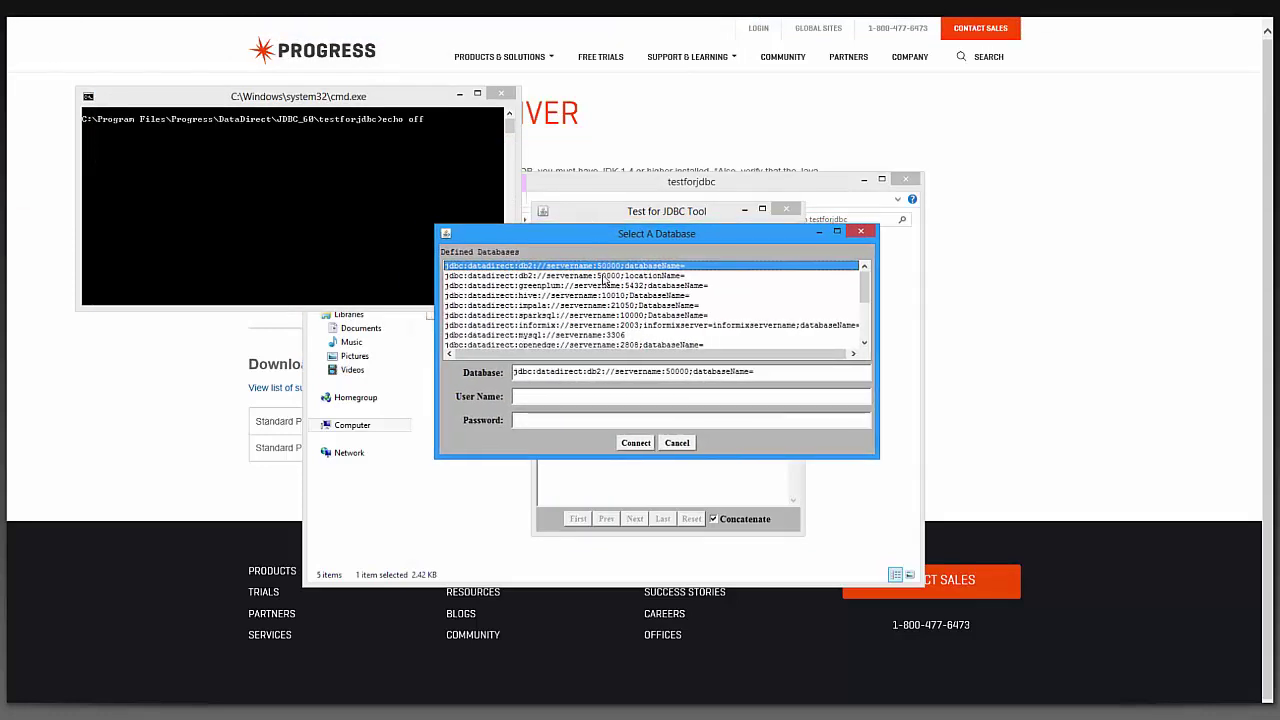
scroll(603, 297, down, 3)
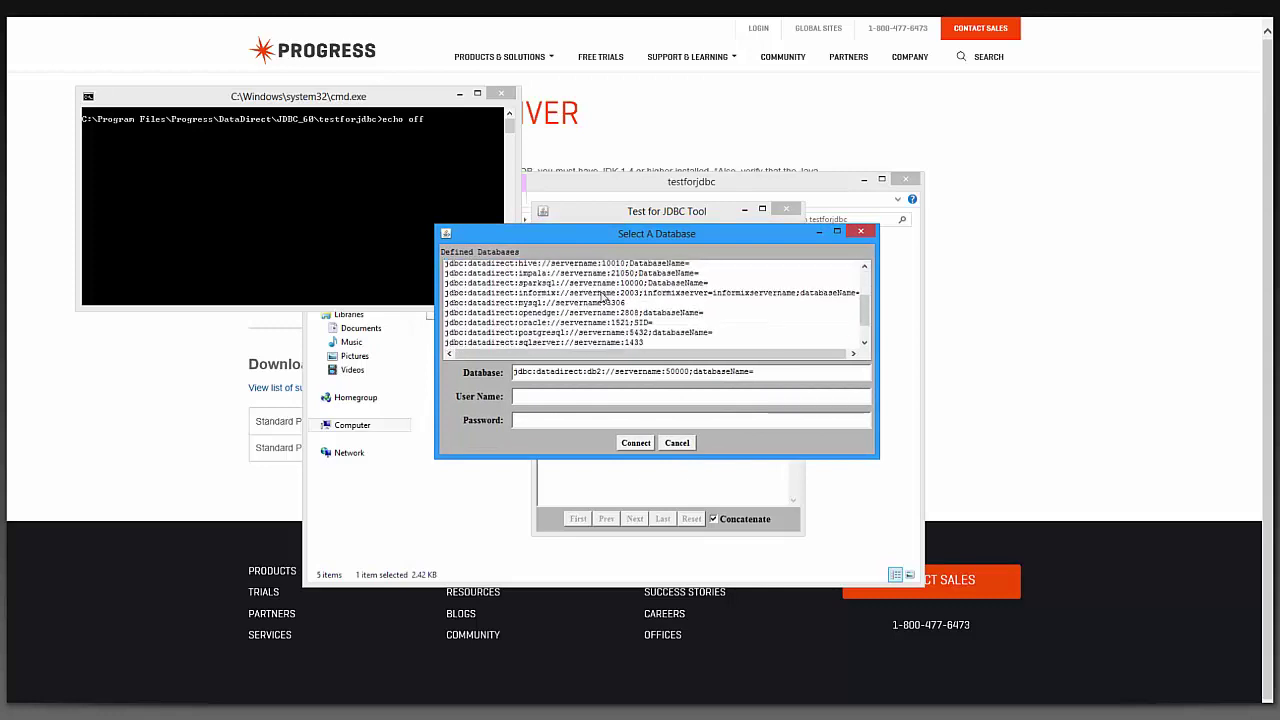
scroll(603, 297, down, 1)
click(606, 315)
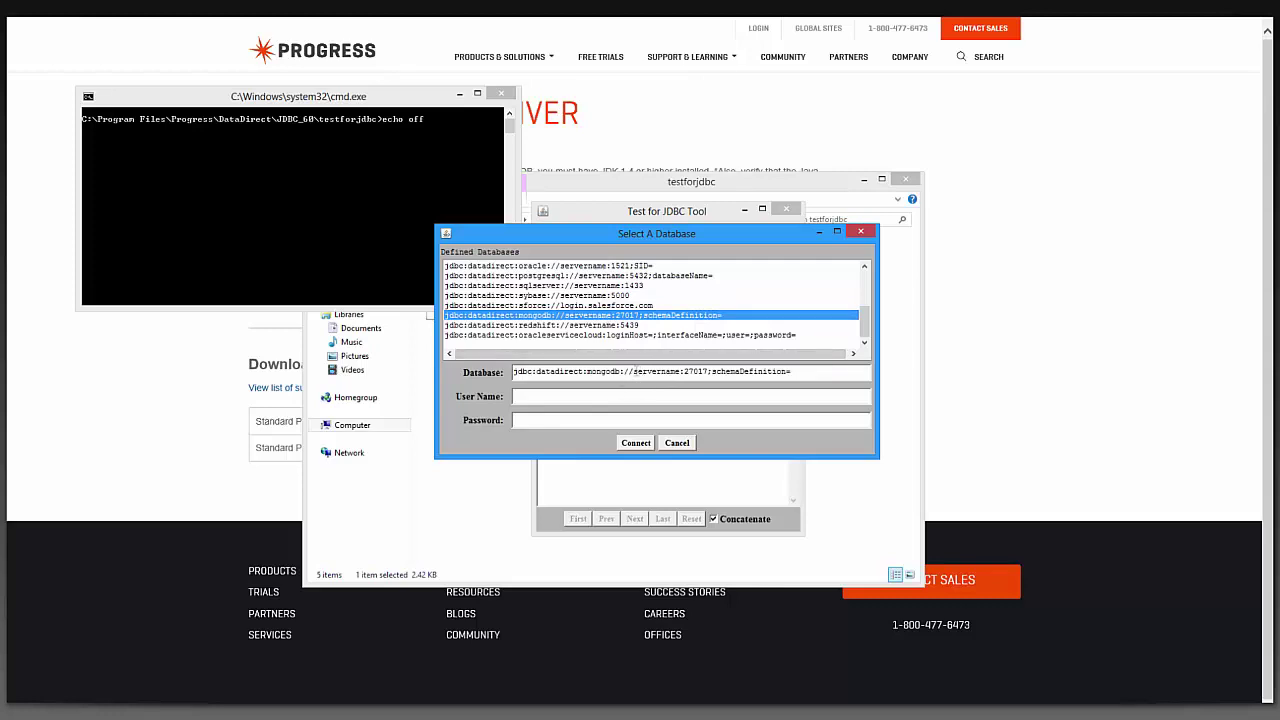
Set the URL server to IE10Win8 and schemaDefinition to the schema2 file in Documents
drag(681, 371, 633, 371)
text(IEWin8)
text(10)
text(C:\)
text(C:\Users\IEUser\Documents)
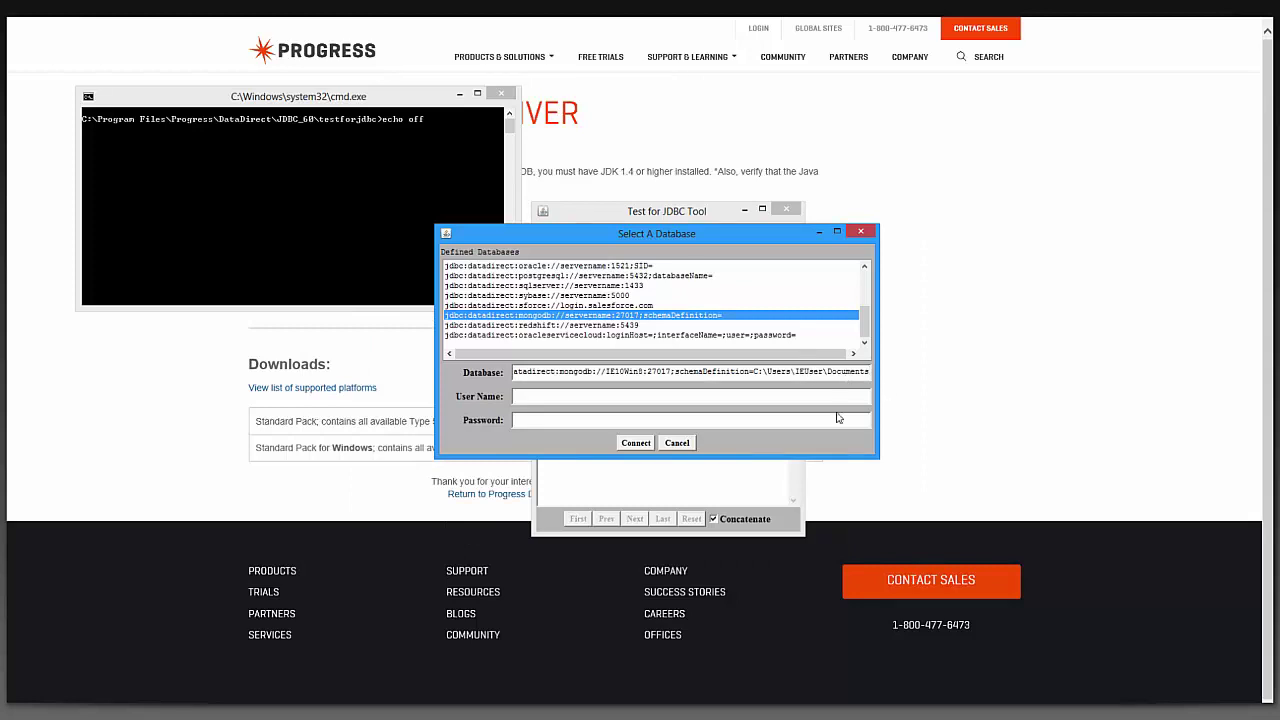
text(\schema)
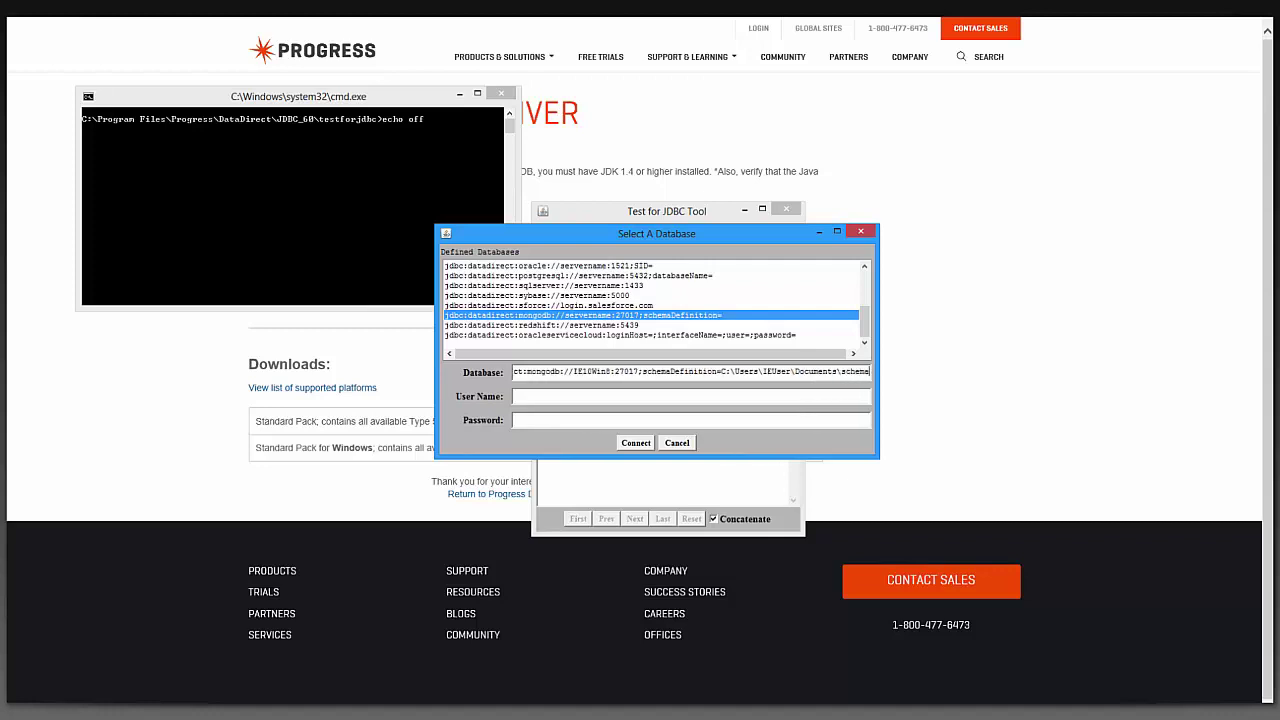
text(2)
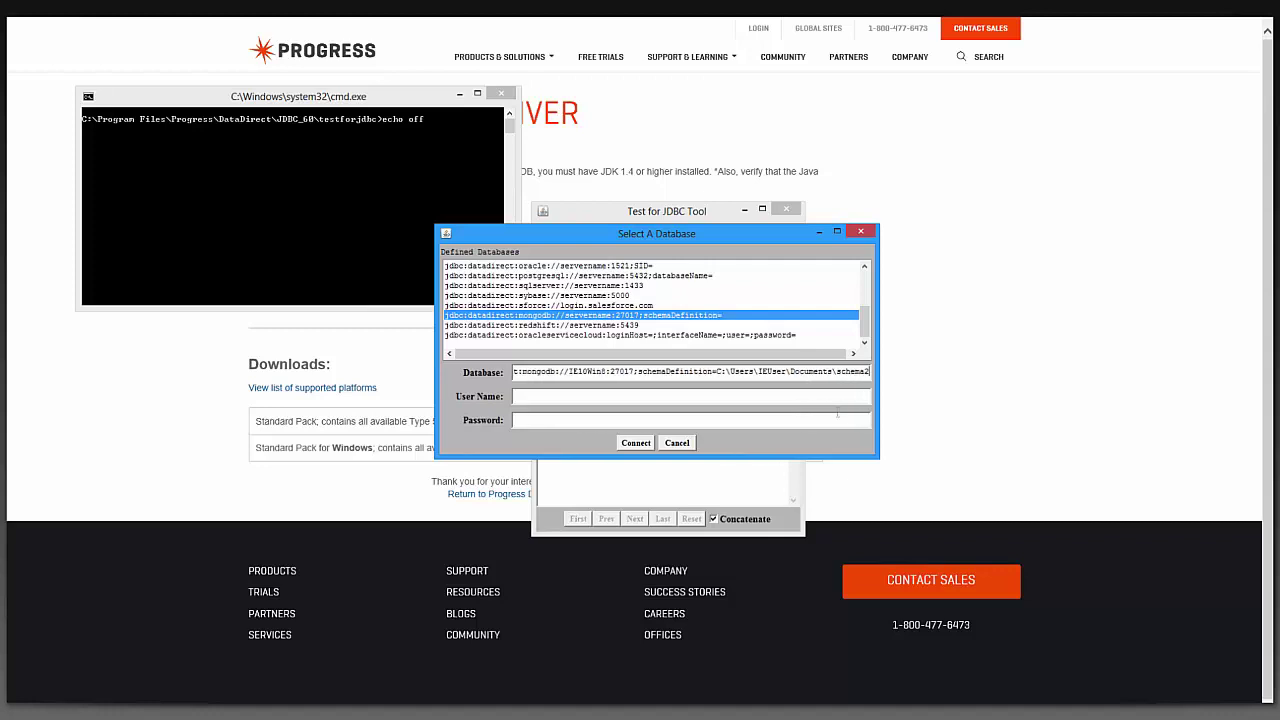
Enter the user name and password, then connect to the MongoDB database
key(Tab)
text(test)
key(Tab)
text(test)
click(641, 446)
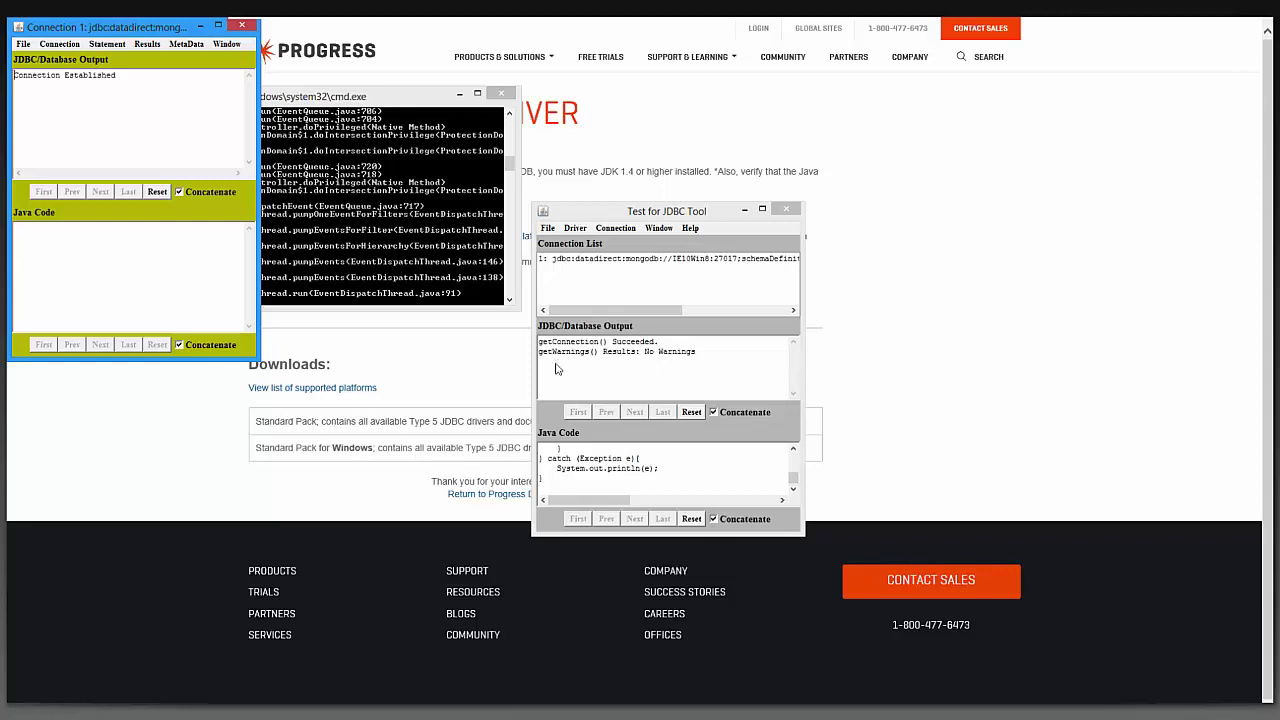
drag(110, 27, 603, 161)
click(597, 171)
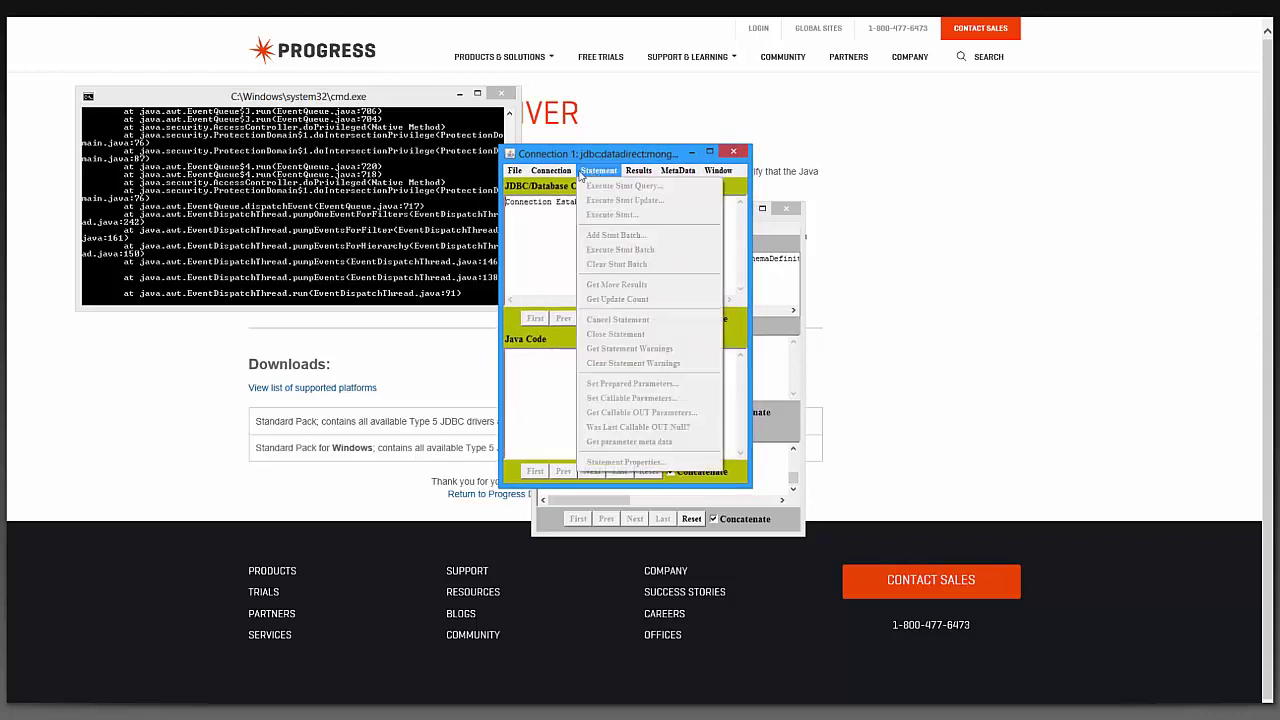
mouse_move(565, 177)
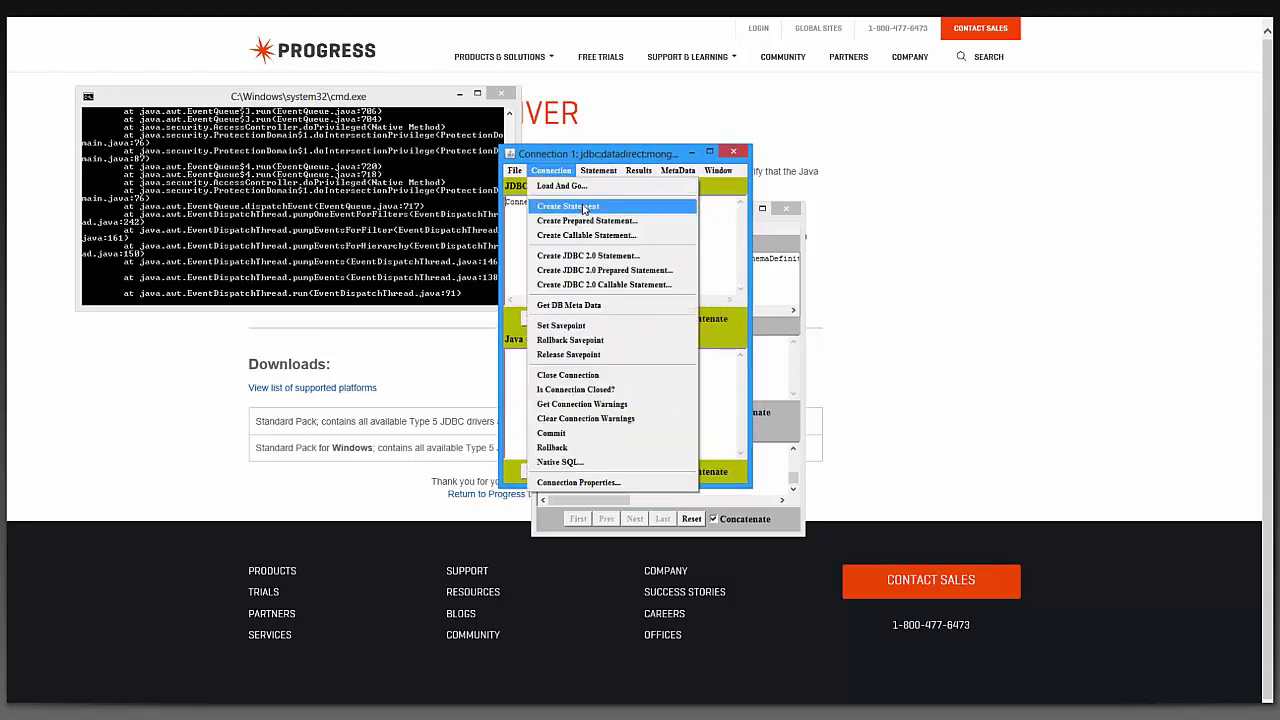
click(515, 221)
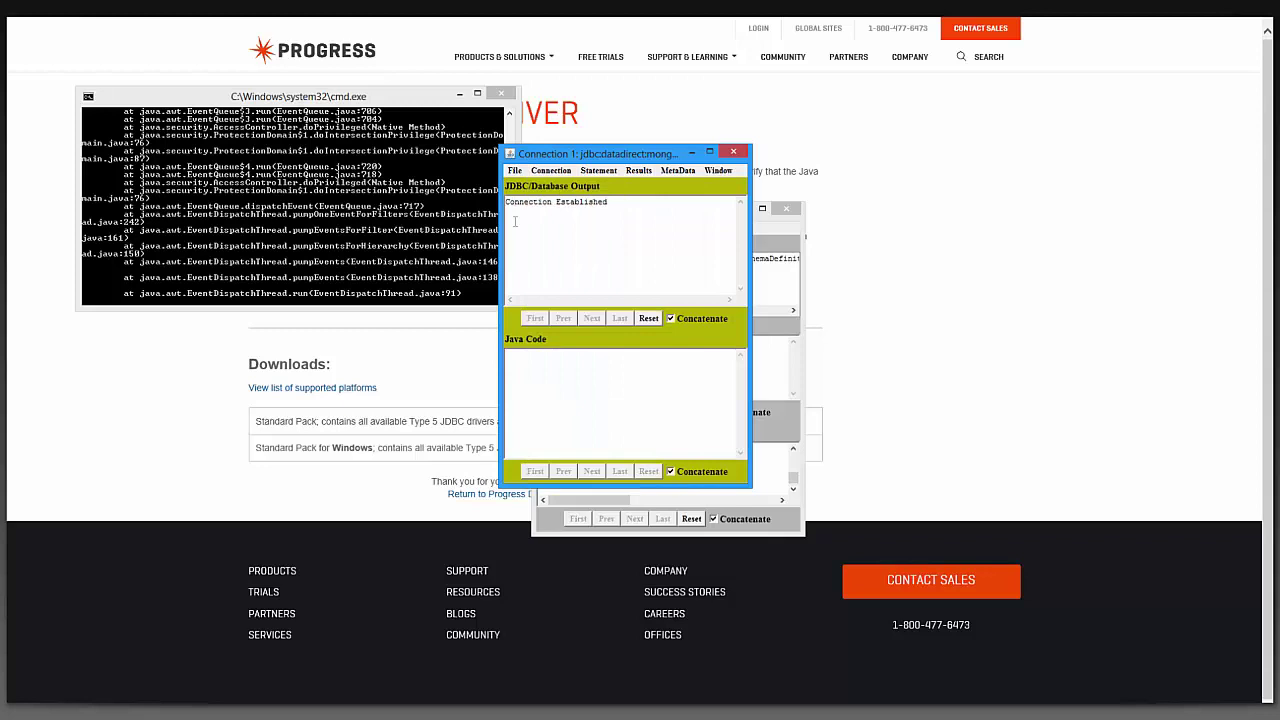